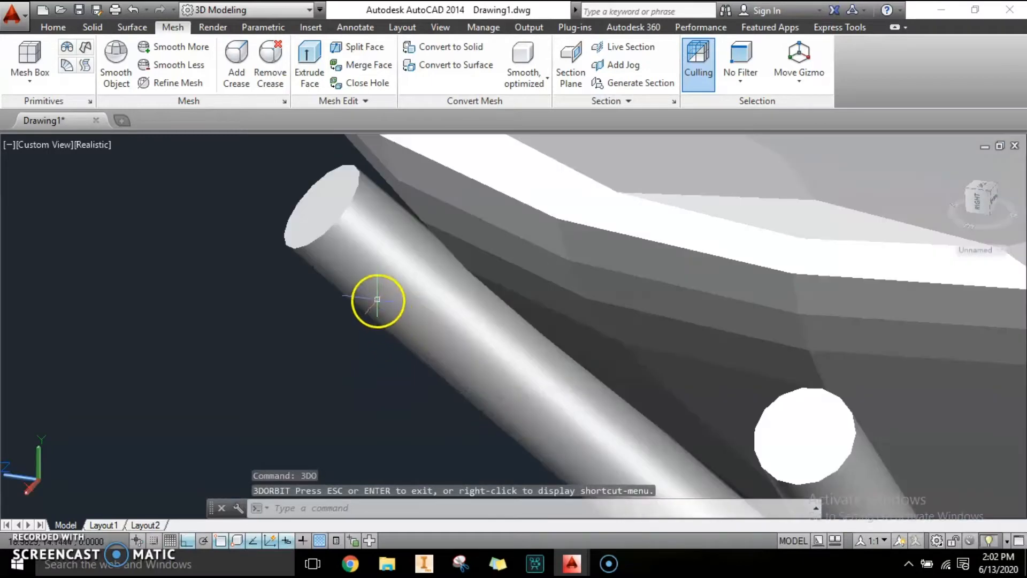
Step: Explode the polar array of prongs into individual solids
scroll(365, 249, down, 4)
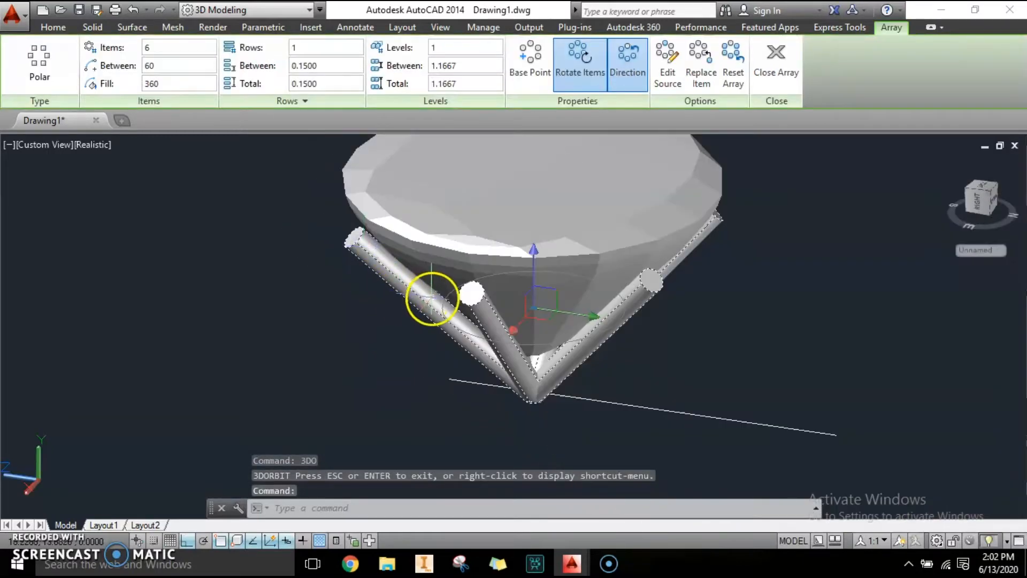
middle_drag(548, 367, 542, 404)
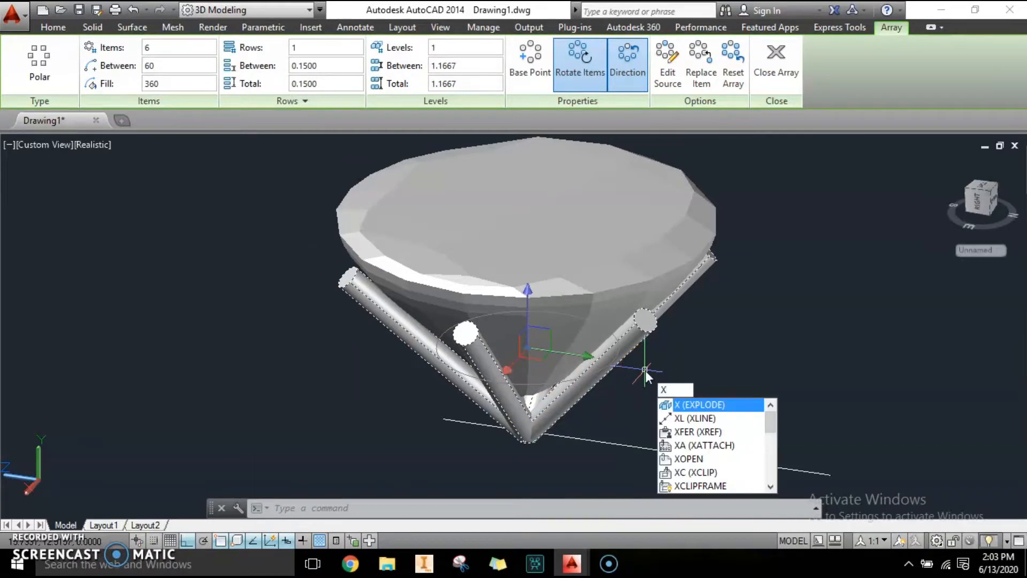
key(Return)
Step: Fillet the top end edge of the first prong with a radius of 0.02
scroll(347, 279, up, 5)
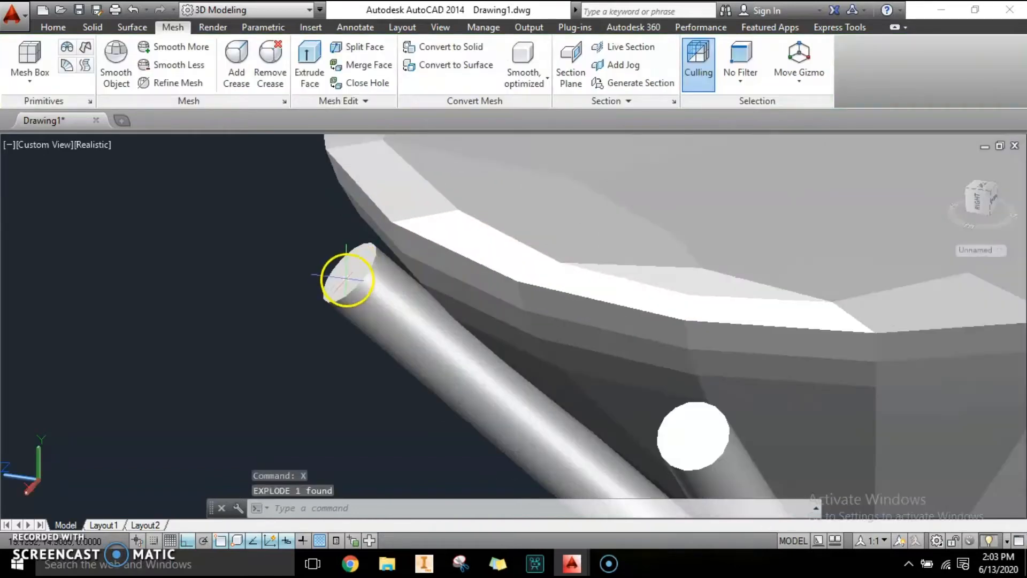
click(47, 28)
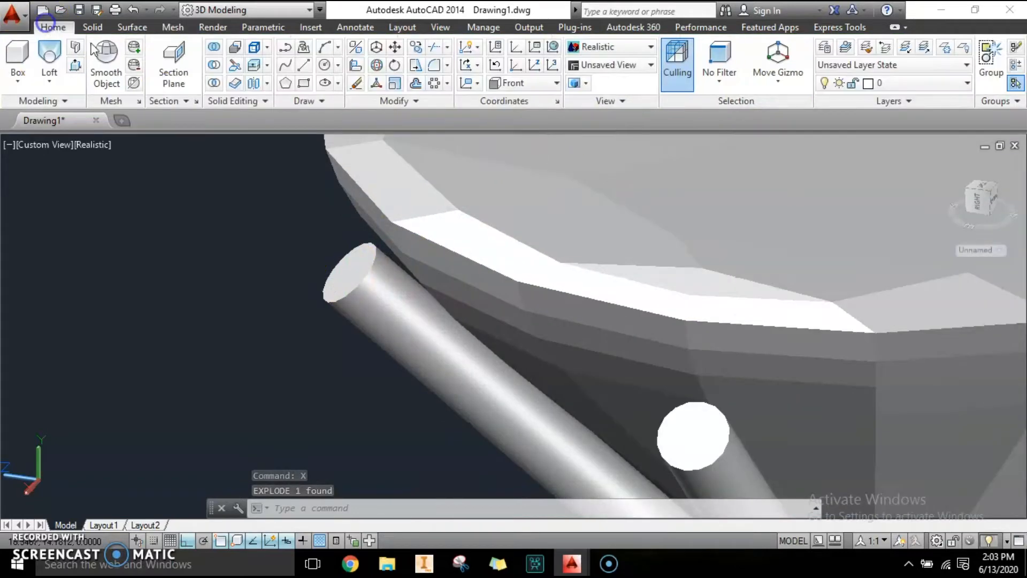
click(433, 65)
scroll(320, 268, up, 2)
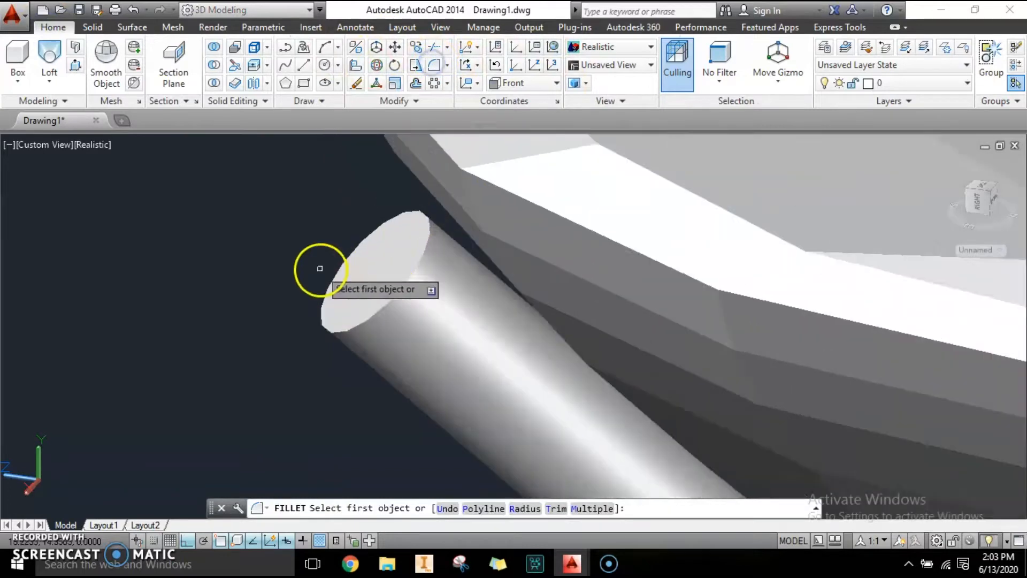
scroll(320, 268, up, 2)
click(464, 251)
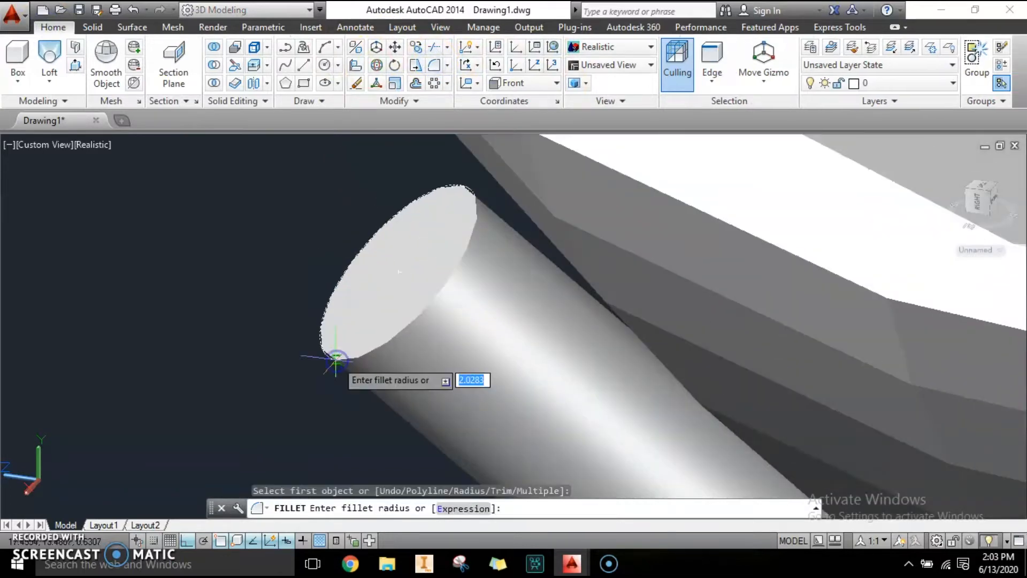
text(0.0)
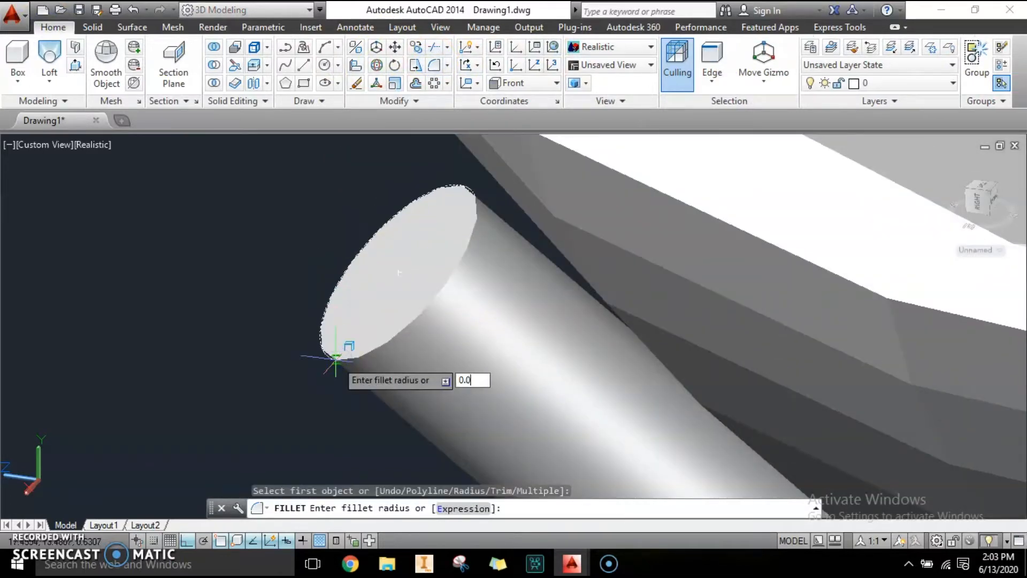
text(2)
key(Return)
key(Return)
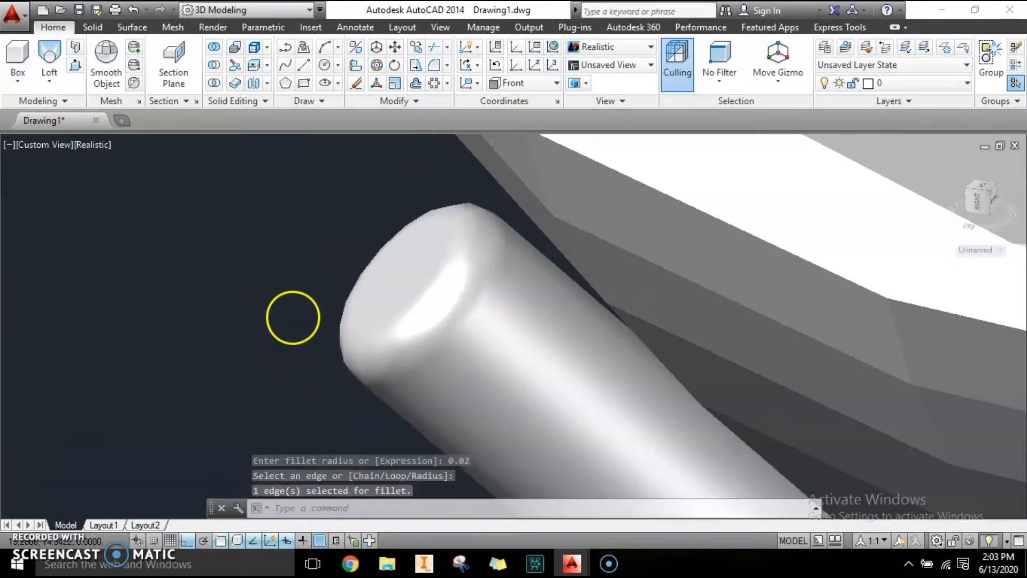
scroll(291, 319, down, 5)
scroll(493, 419, up, 3)
key(Escape)
key(Escape)
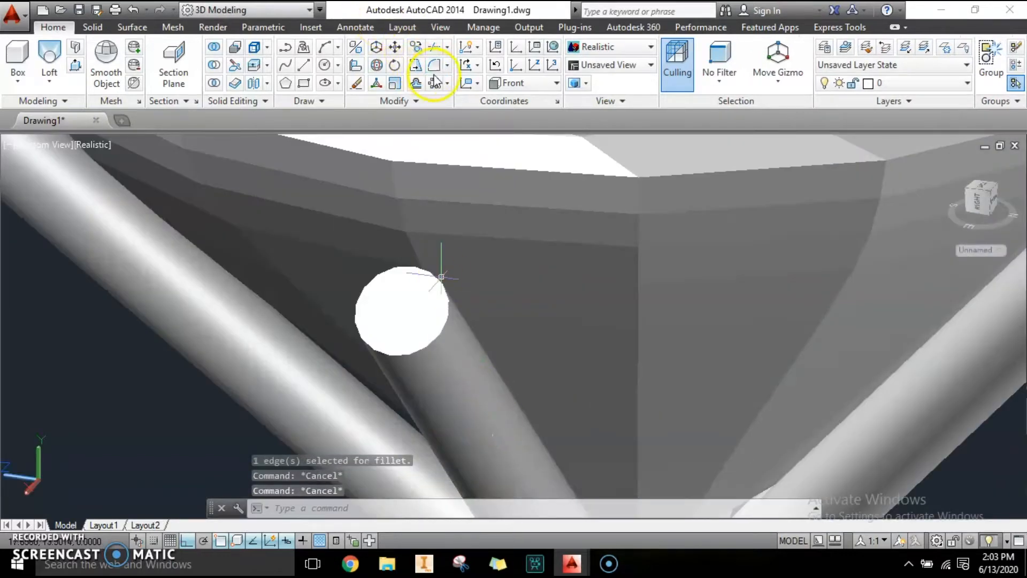
Step: Fillet the top end edge of the second prong with a radius of 0.02
click(433, 67)
click(448, 314)
text(0)
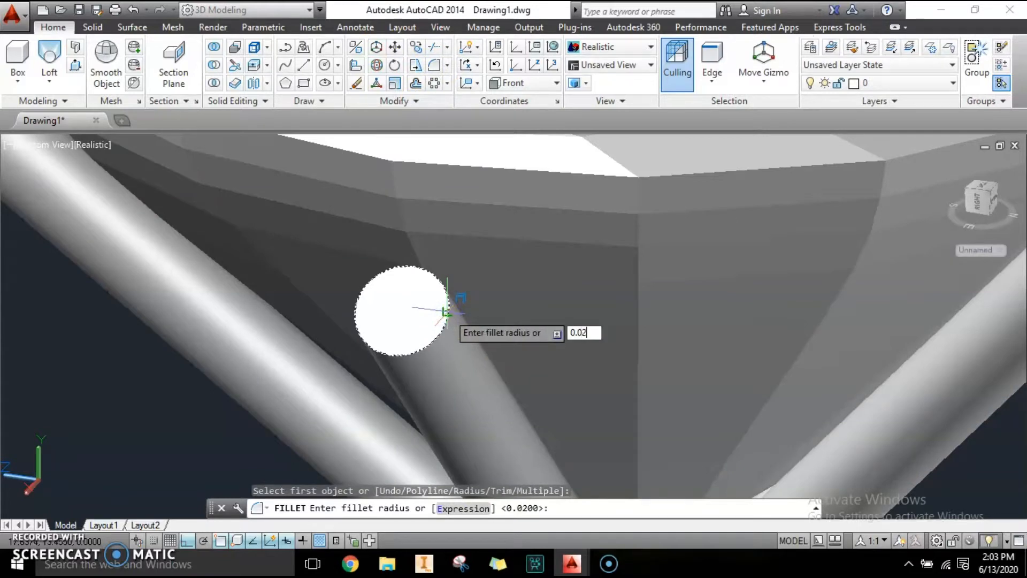
text(.02)
key(Return)
key(Return)
scroll(447, 313, down, 5)
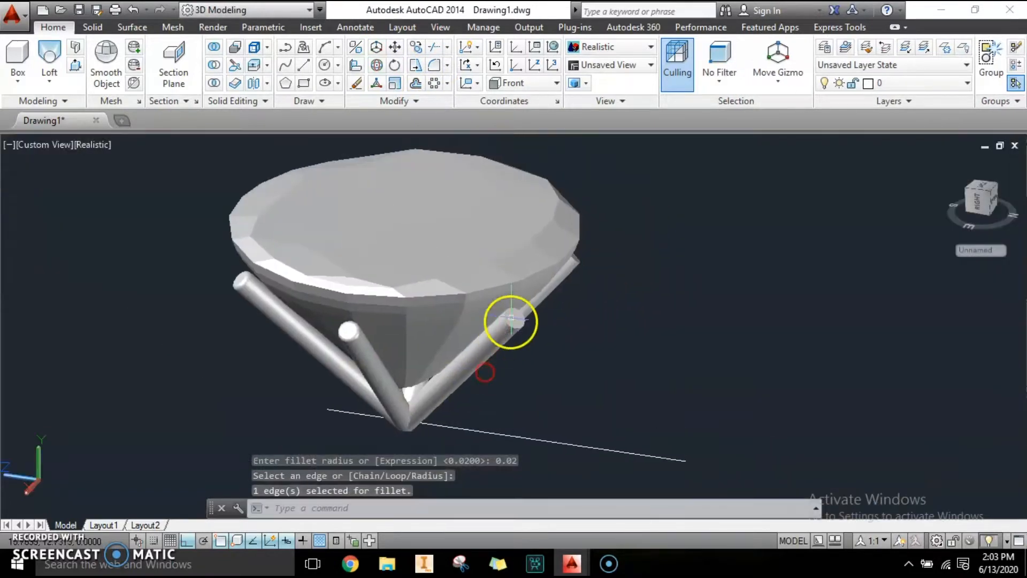
scroll(610, 381, up, 6)
key(Escape)
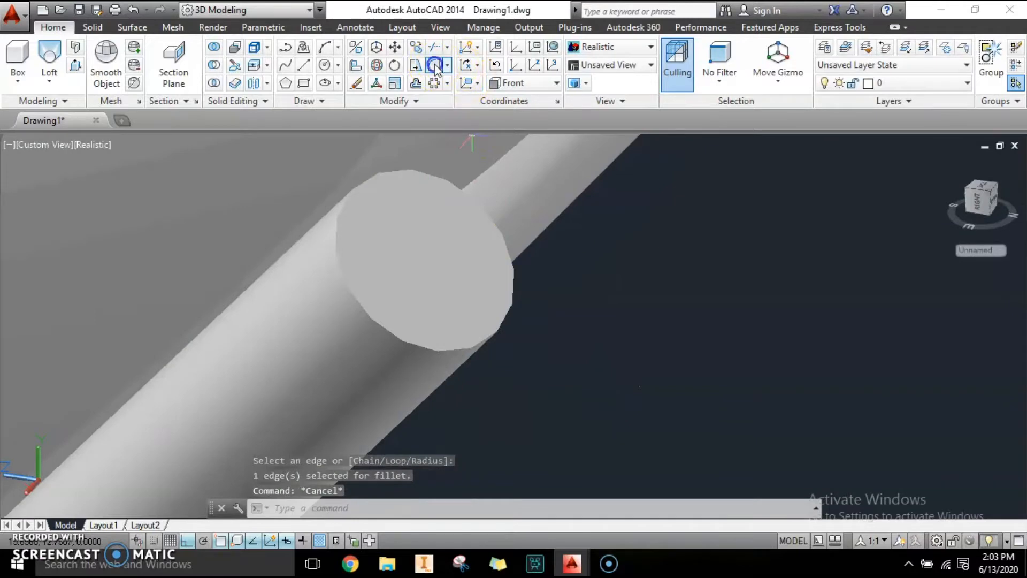
Step: Fillet the top end edge of the third prong with the 0.02 radius
click(435, 65)
scroll(467, 350, up, 3)
click(459, 335)
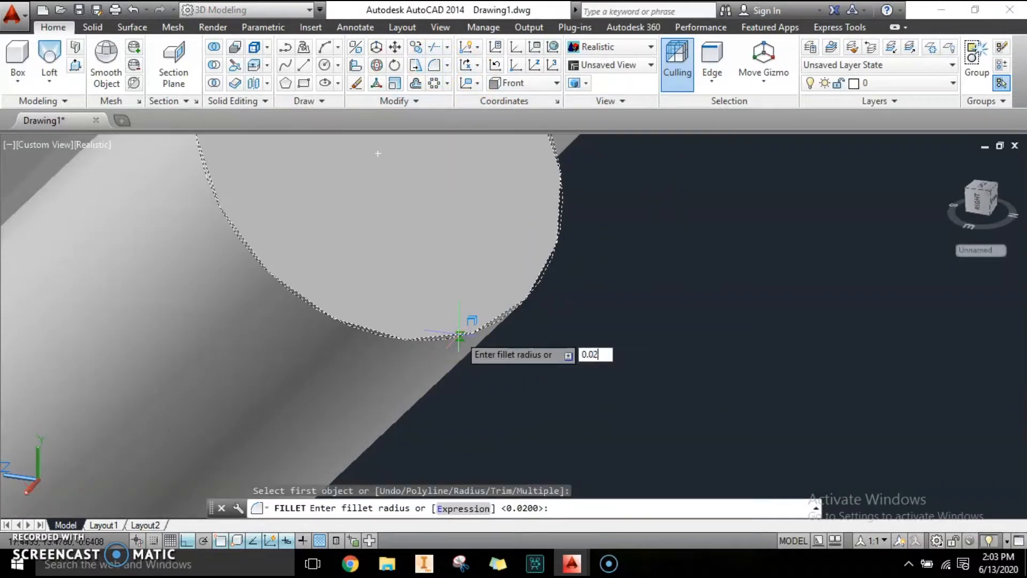
key(Return)
key(Return)
scroll(459, 335, down, 3)
scroll(459, 342, down, 4)
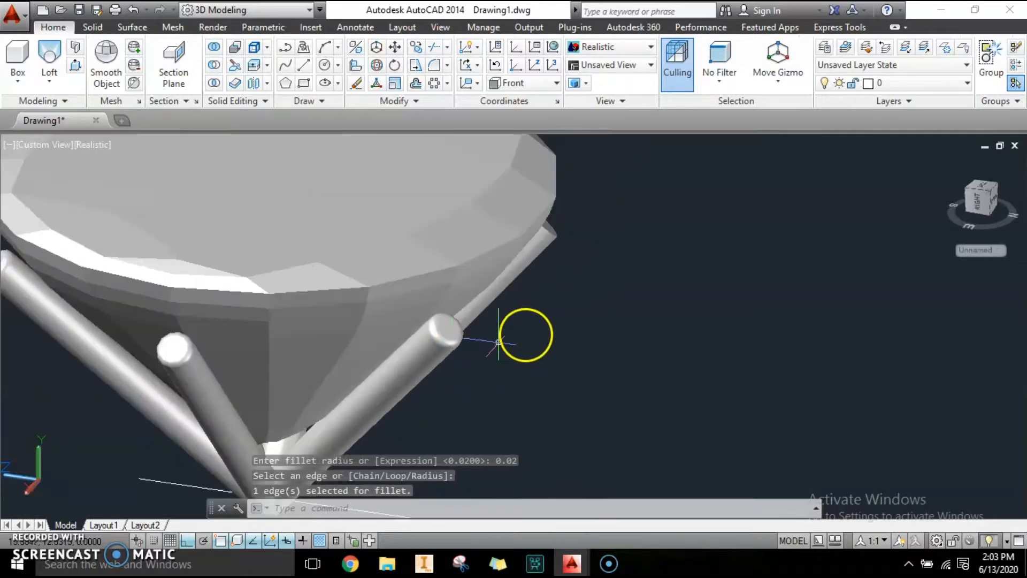
scroll(551, 390, up, 2)
key(Escape)
key(Escape)
Step: Fillet the top end edge of the fourth prong with the 0.02 radius
text(3DO)
key(Return)
drag(570, 388, 420, 245)
key(Escape)
click(434, 65)
scroll(417, 332, up, 4)
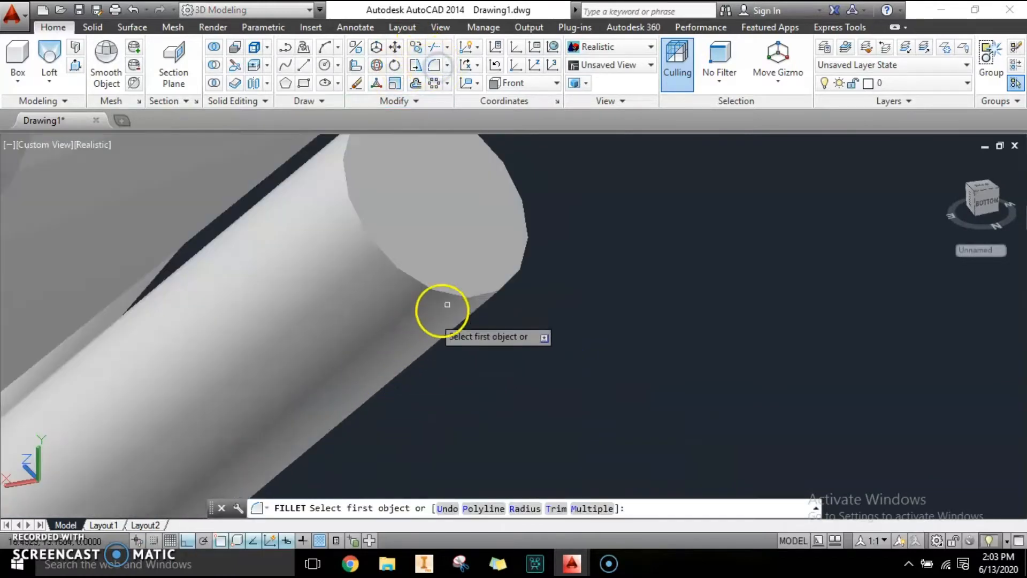
click(459, 294)
text(0)
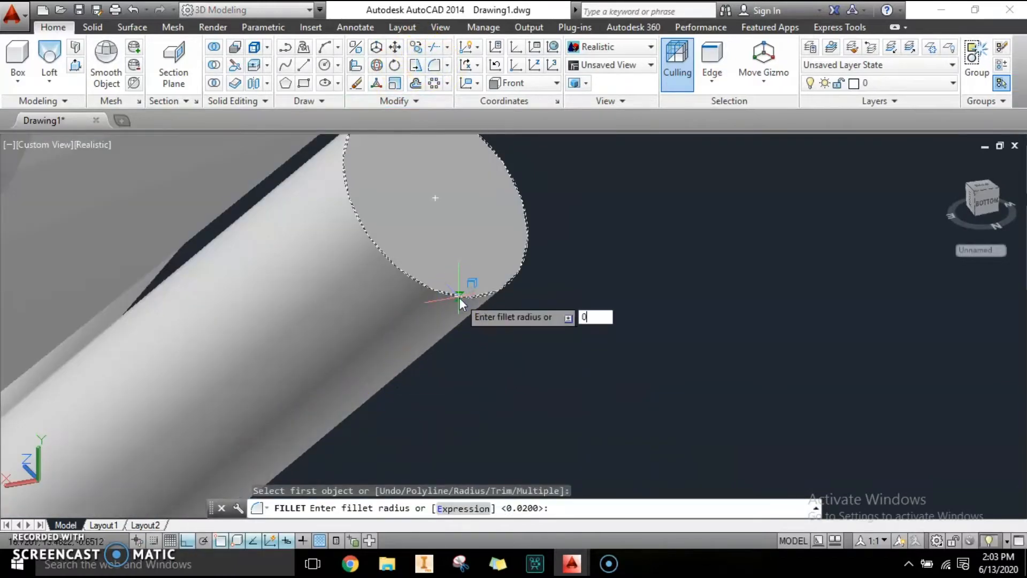
key(Return)
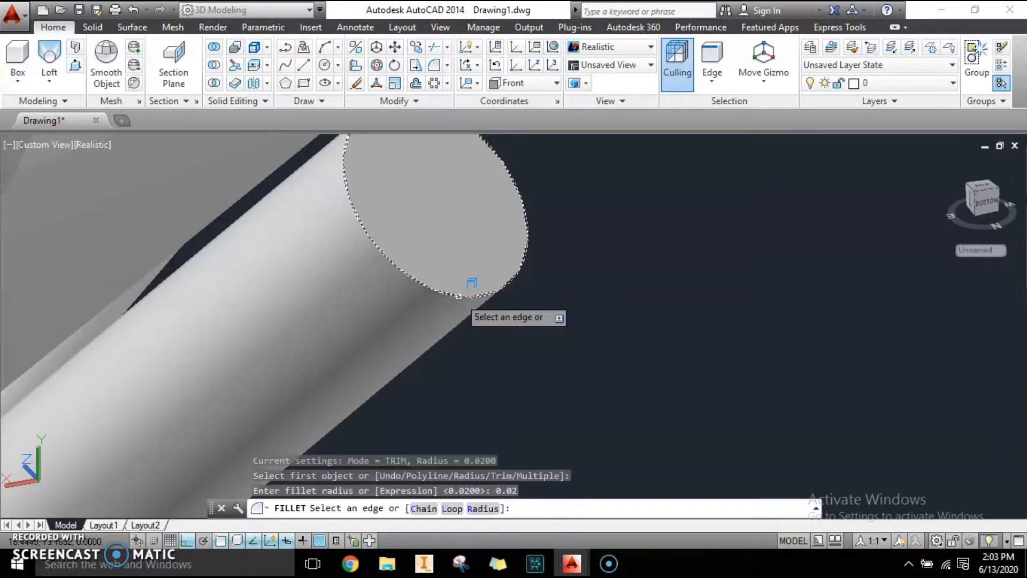
key(Return)
Step: Fillet the top end edge of the fifth prong with a radius of 0.02
key(Return)
scroll(518, 294, down, 4)
key(Escape)
key(Escape)
text(3DORBIT)
key(Return)
drag(520, 298, 454, 307)
scroll(458, 305, up, 5)
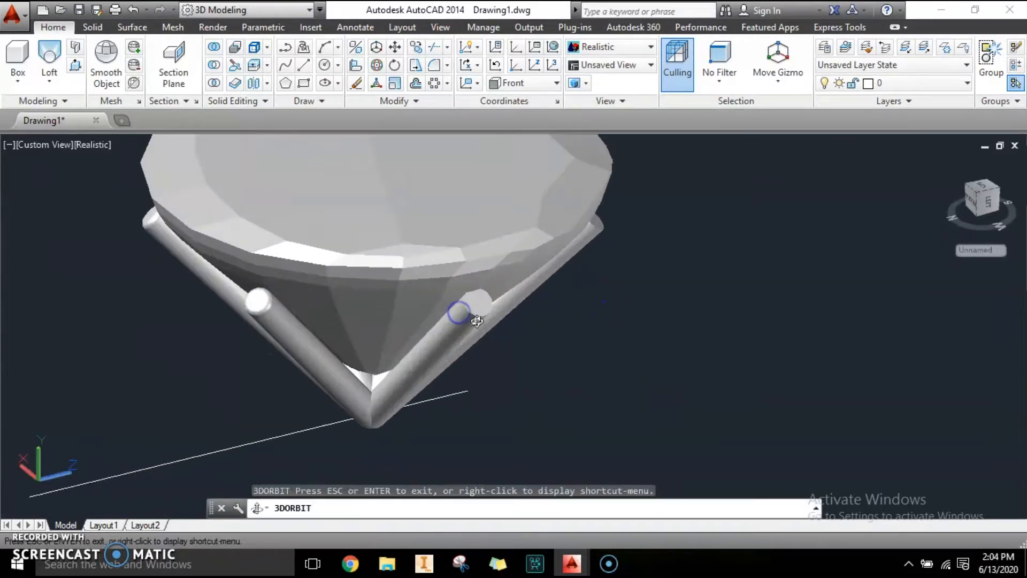
scroll(480, 315, up, 2)
key(Escape)
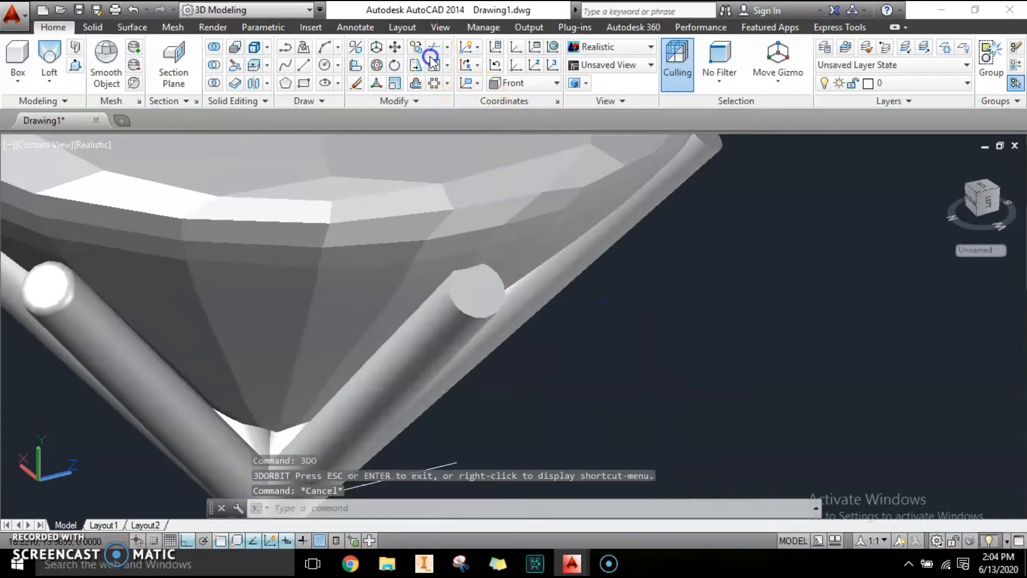
scroll(545, 377, up, 5)
middle_drag(498, 288, 592, 428)
key(Escape)
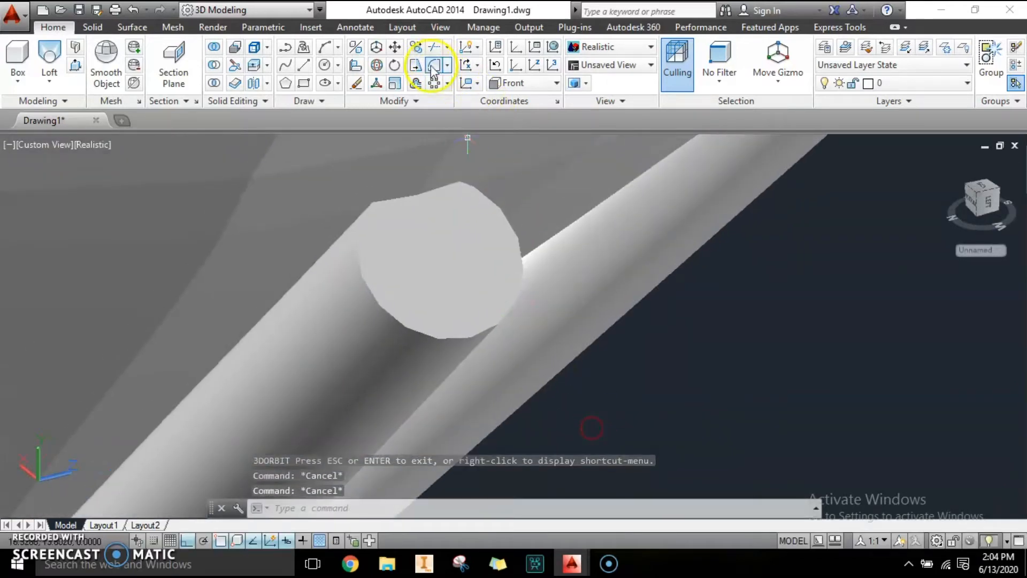
click(433, 69)
click(453, 339)
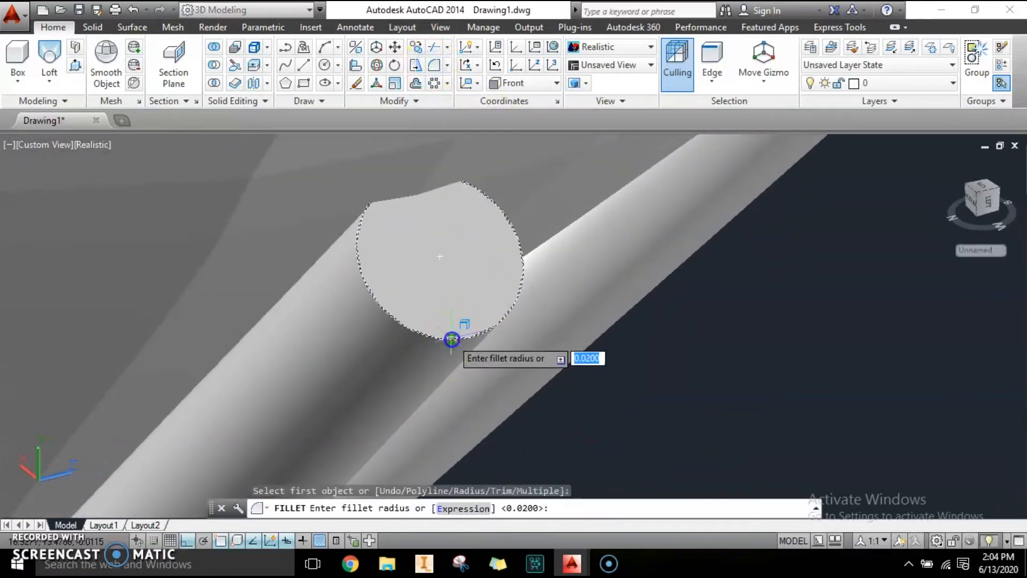
text(0)
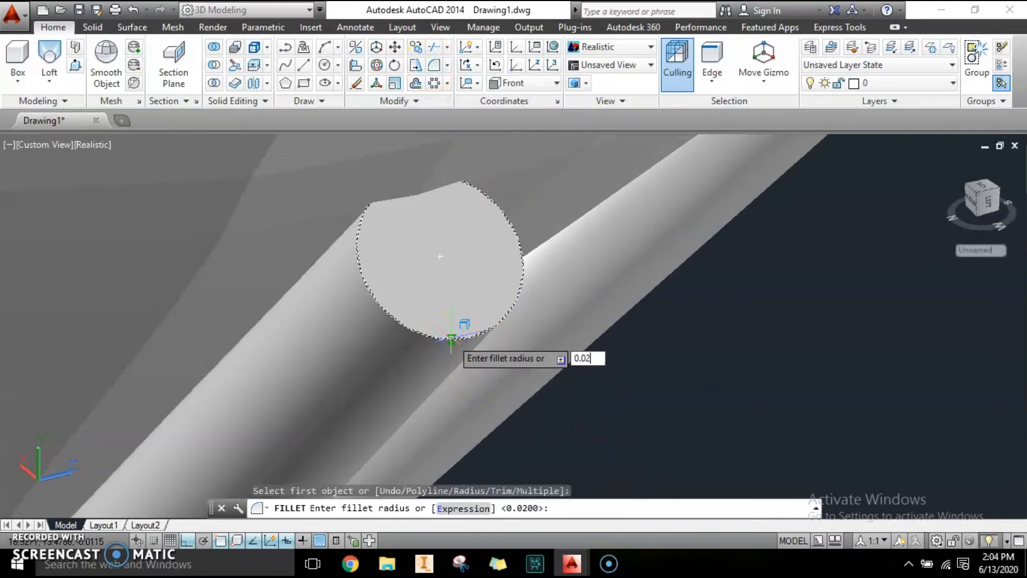
key(Return)
key(Return)
scroll(436, 328, down, 5)
key(Escape)
key(Escape)
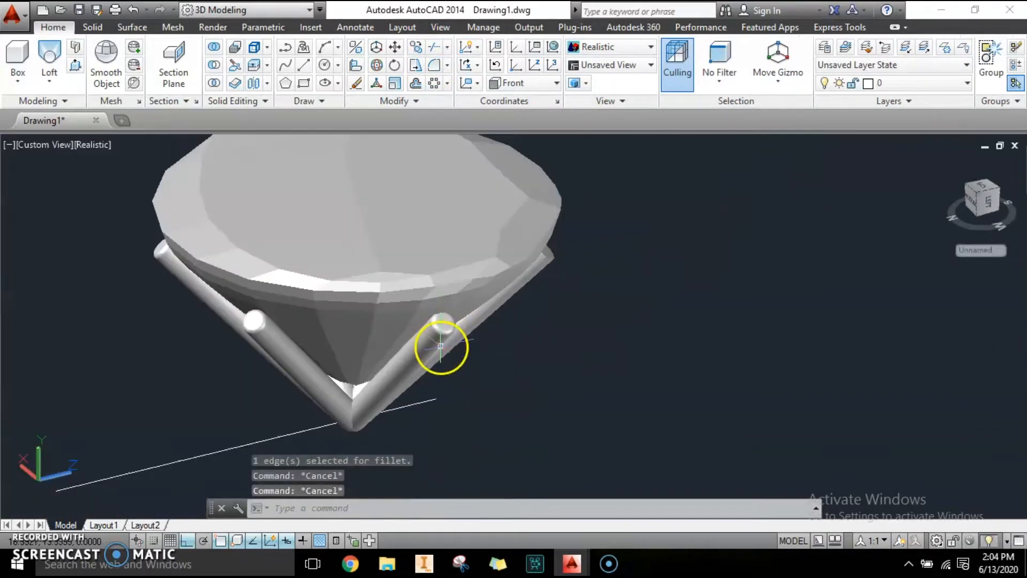
Step: Fillet the top end edge of the sixth prong with the 0.02 radius
text(3DO)
key(Escape)
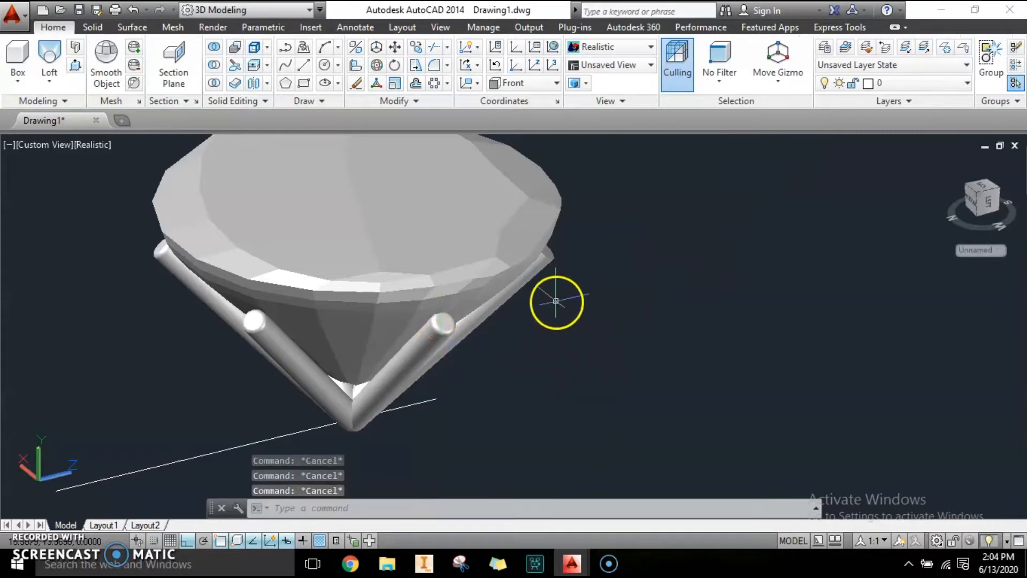
text(3DO)
key(Return)
drag(560, 326, 468, 318)
scroll(470, 319, up, 6)
click(431, 66)
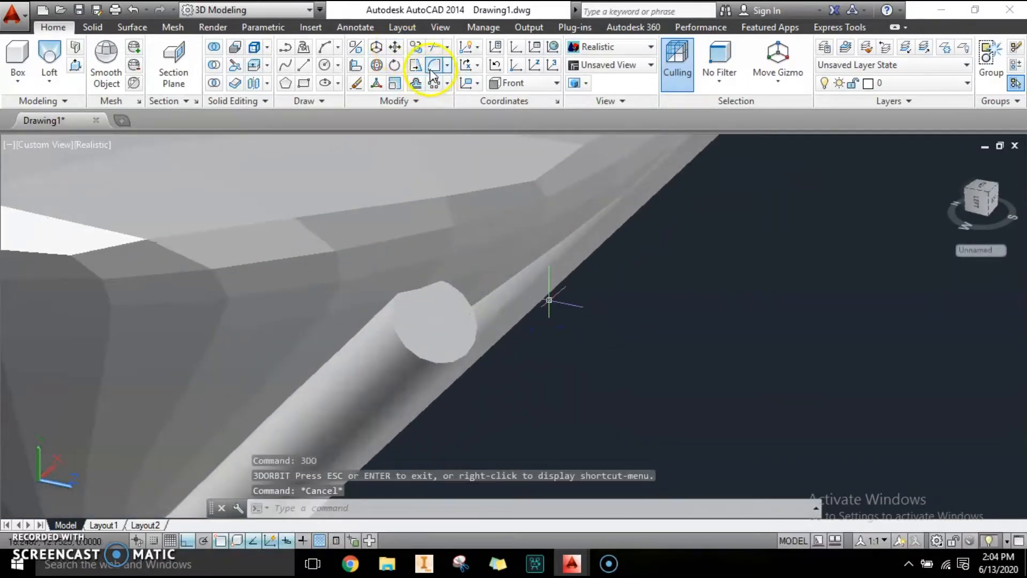
scroll(412, 342, up, 4)
click(385, 402)
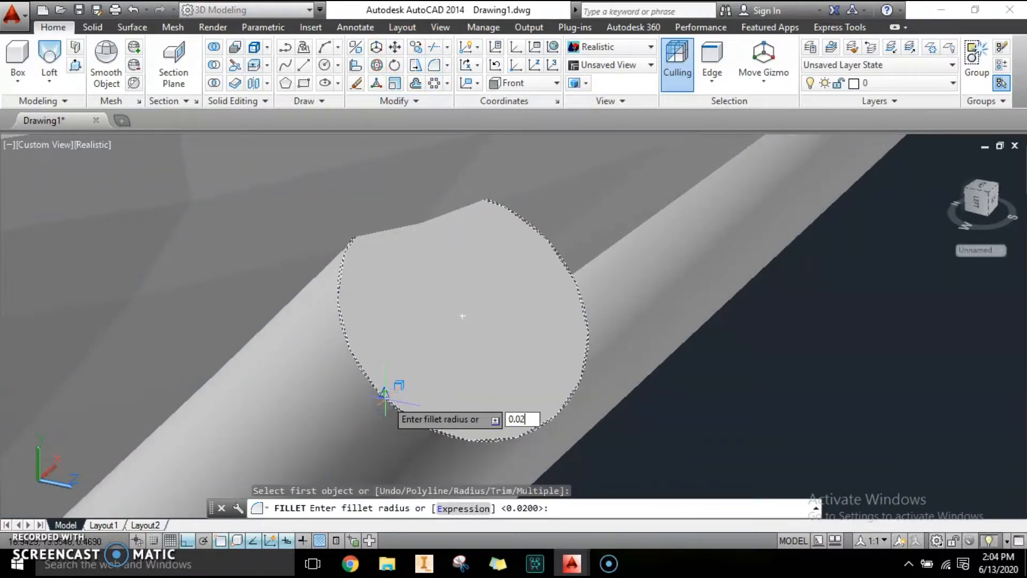
key(Return)
key(Return)
scroll(545, 316, down, 12)
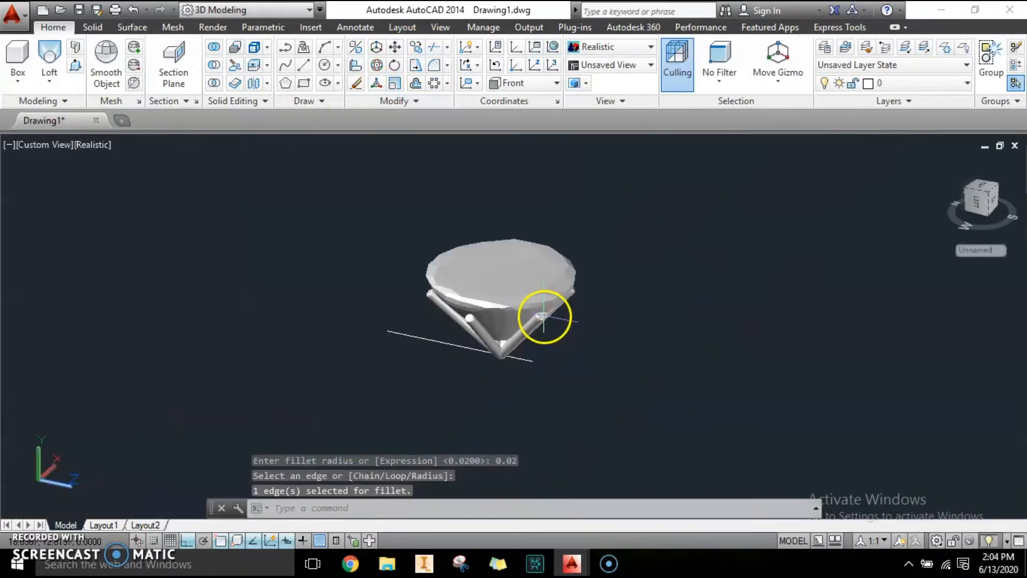
key(Escape)
key(Escape)
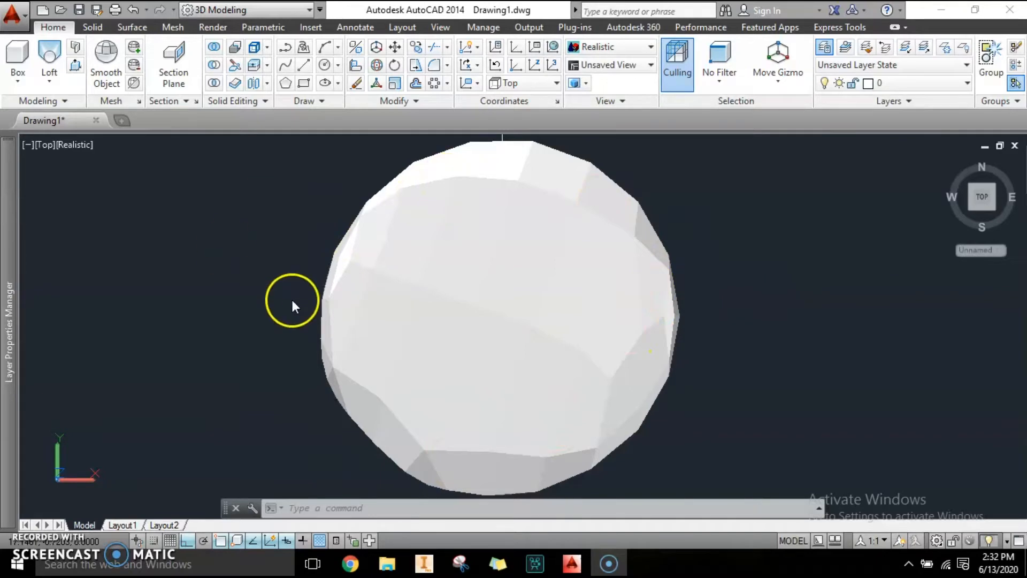
Step: Switch the viewport's visual style from Realistic to 2D Wireframe
mouse_move(8, 281)
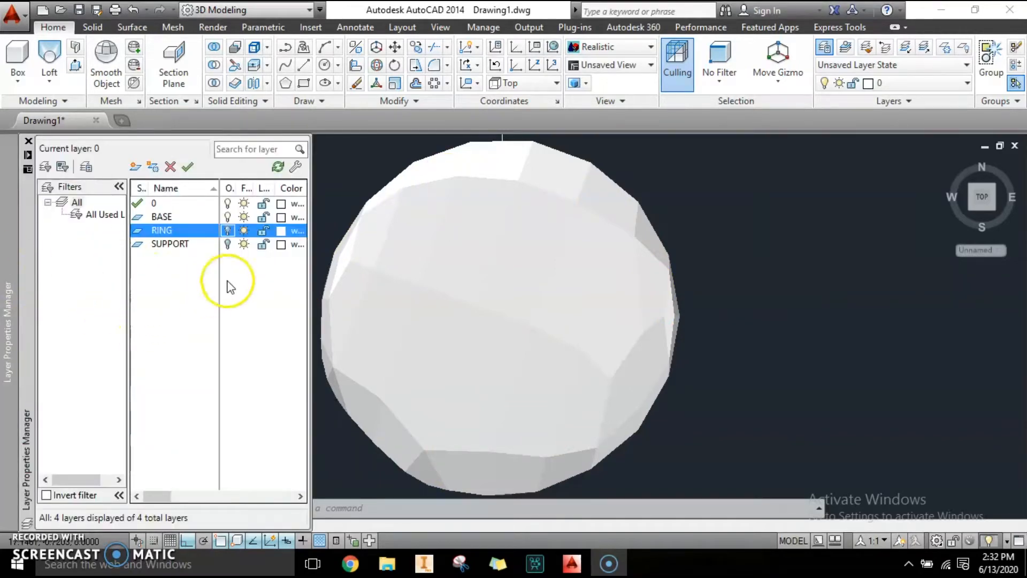
click(28, 140)
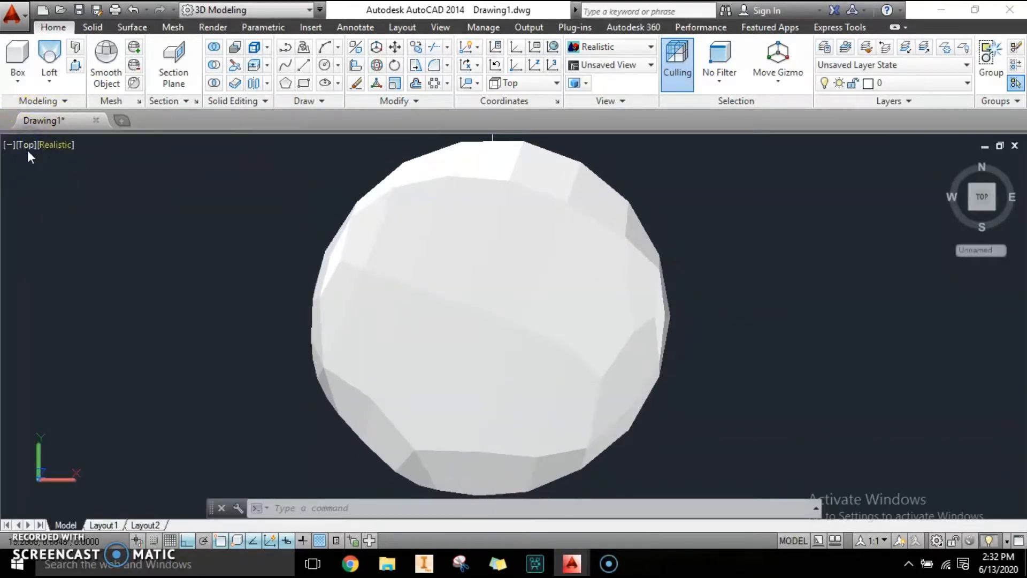
click(49, 150)
click(75, 180)
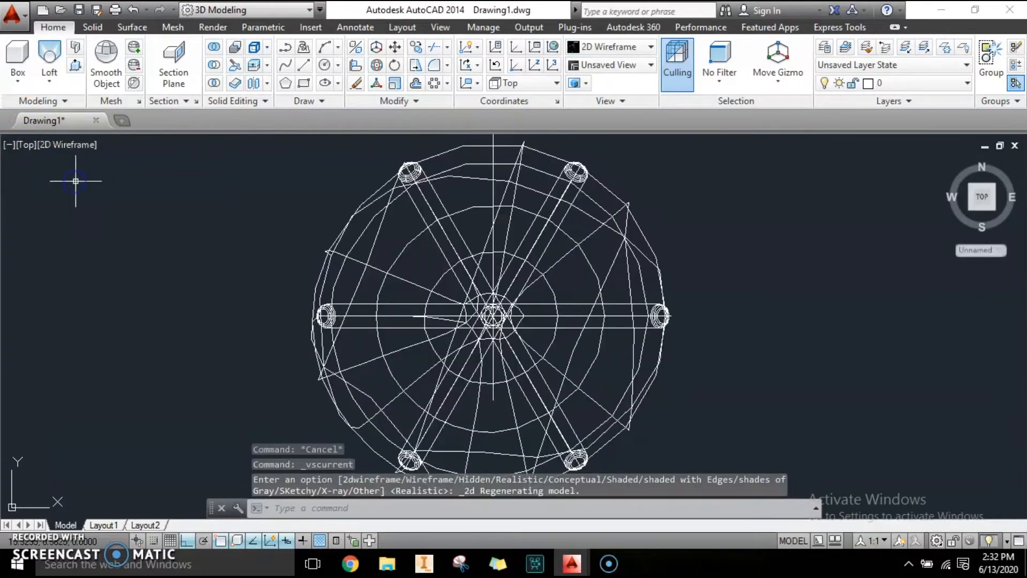
Step: Open the layer manager and turn off the RING layer
middle_drag(416, 337, 452, 395)
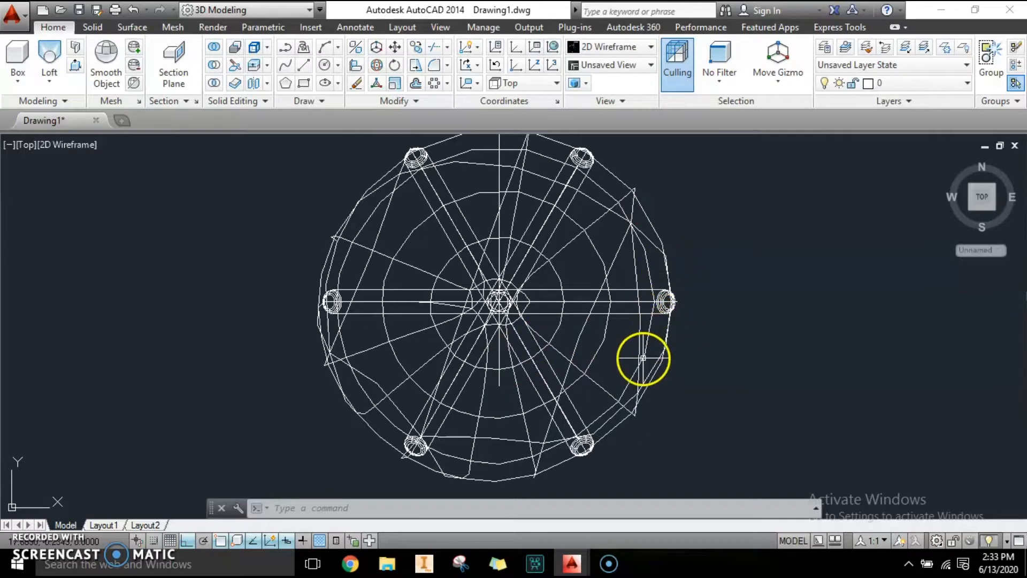
mouse_move(644, 351)
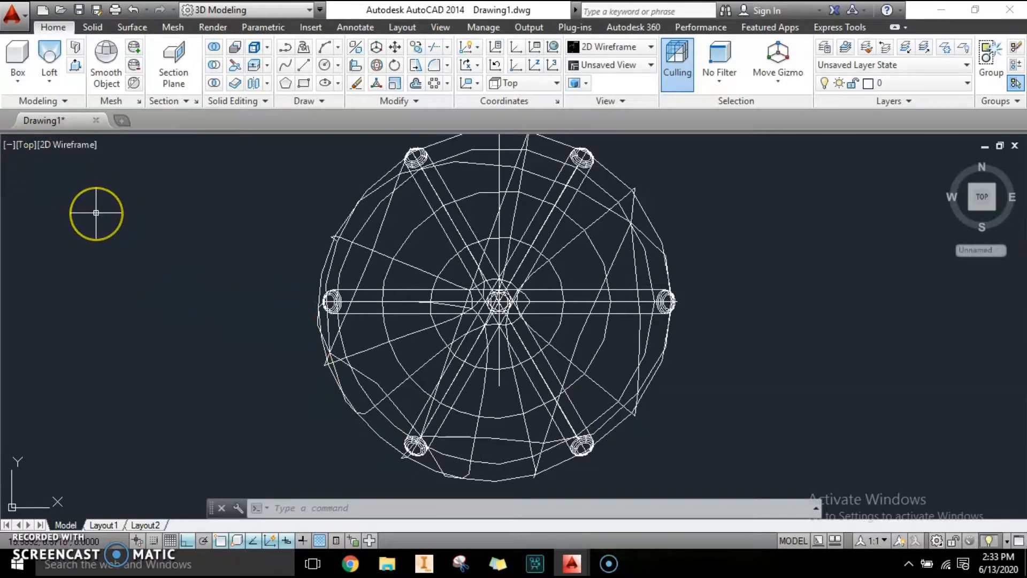
text(la)
key(Return)
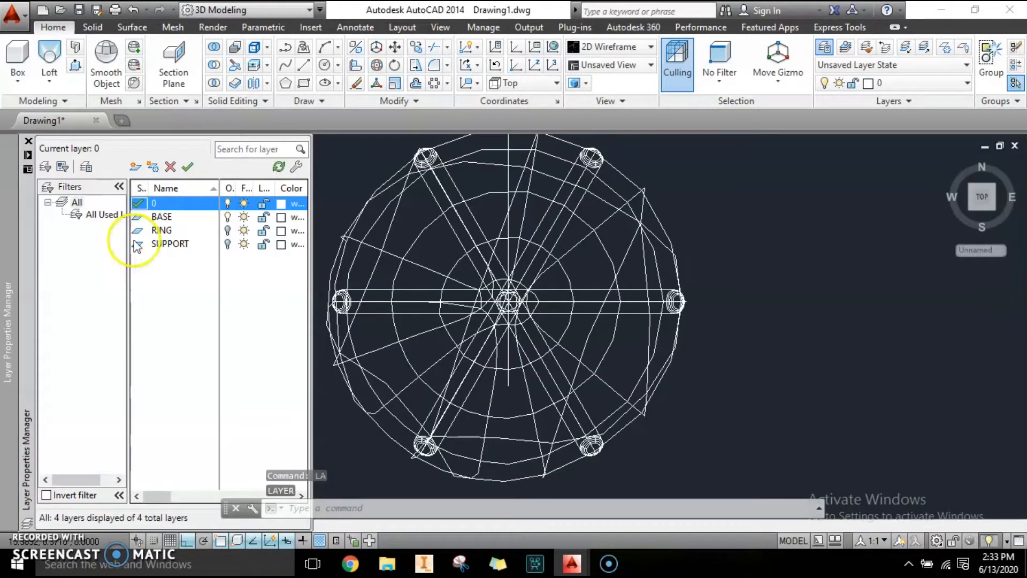
click(229, 231)
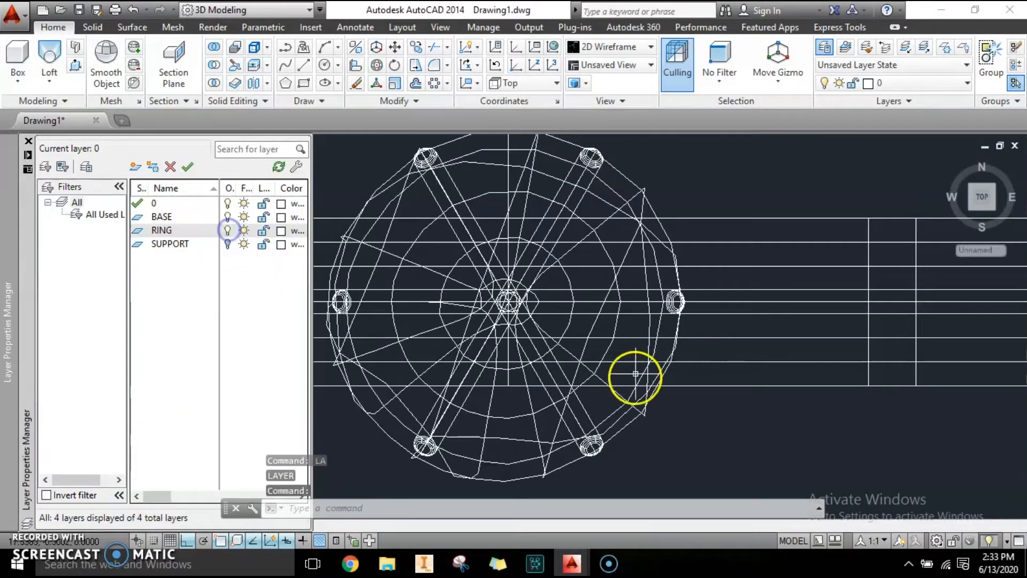
Step: Close the layer manager and orbit the view around the ring to inspect the stone and prongs
scroll(637, 319, down, 3)
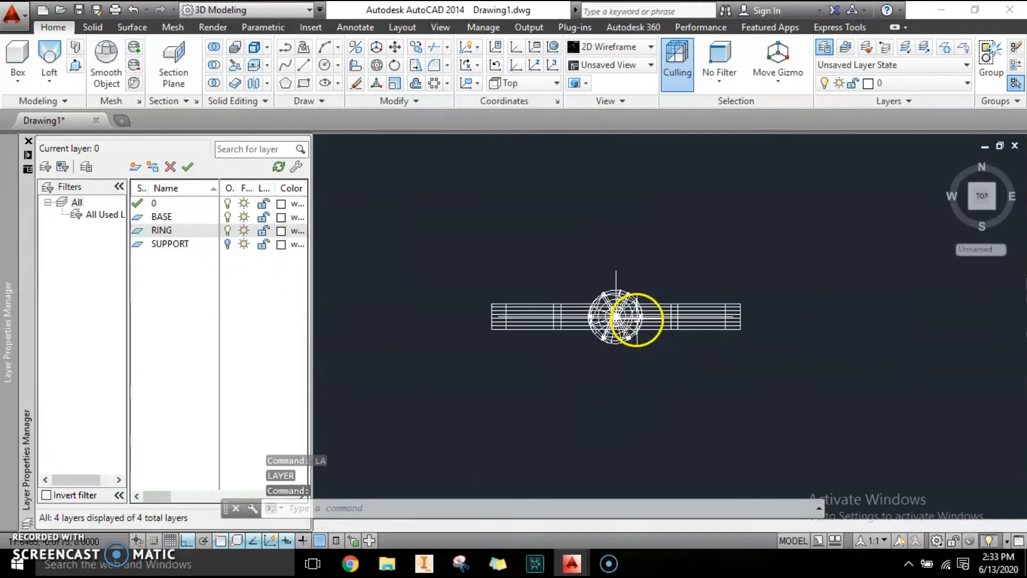
click(28, 142)
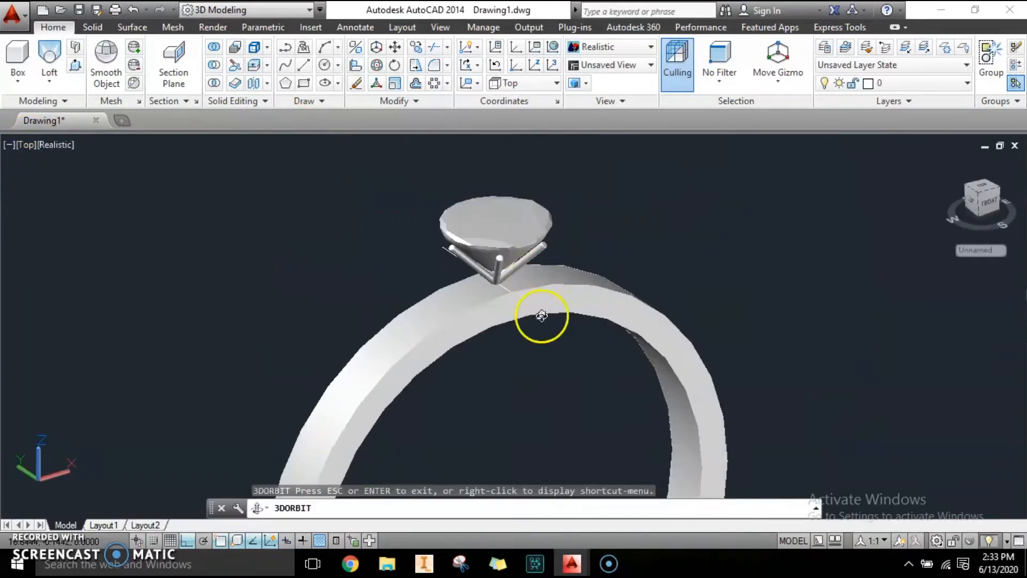
drag(541, 317, 437, 256)
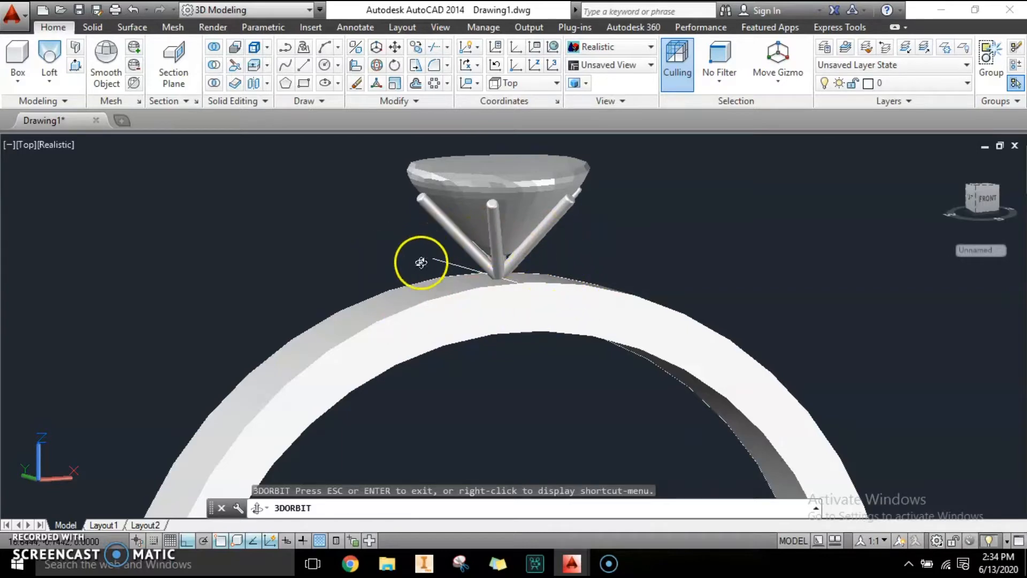
drag(530, 310, 465, 284)
drag(517, 311, 562, 346)
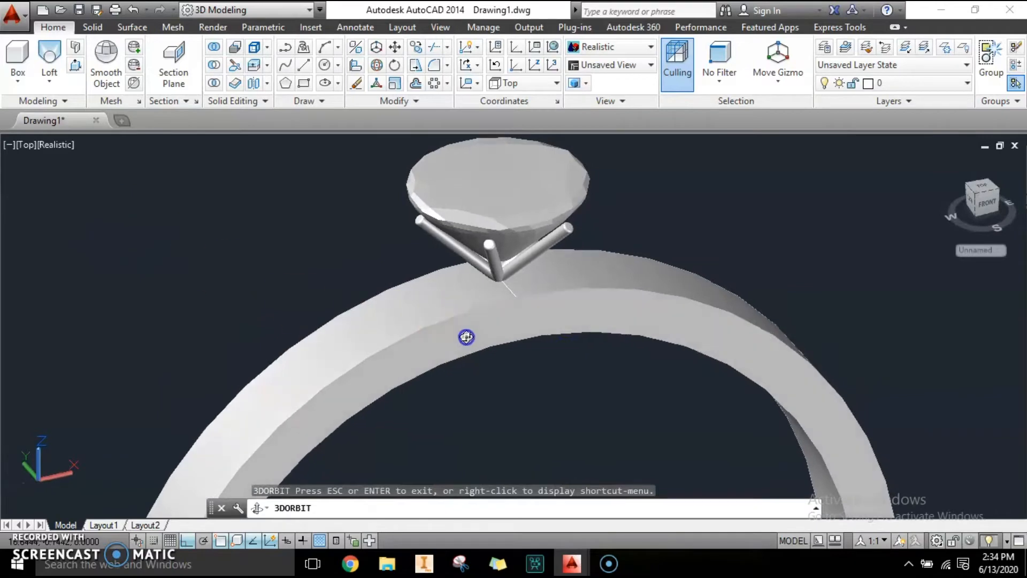
key(Escape)
Step: Open the layer manager and turn on the SUPPORT and BASE layers
text(LA)
key(Return)
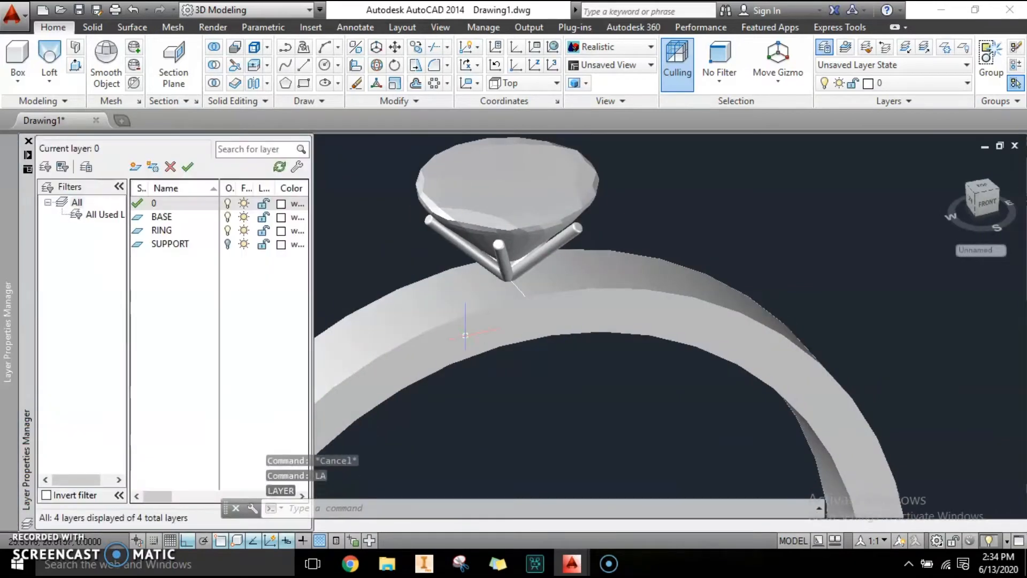
click(228, 244)
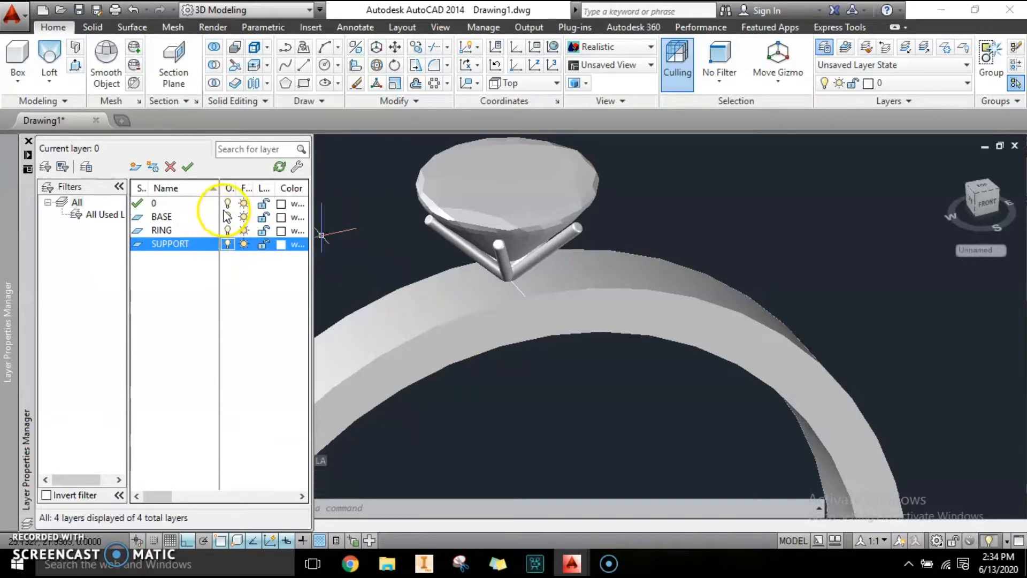
click(228, 217)
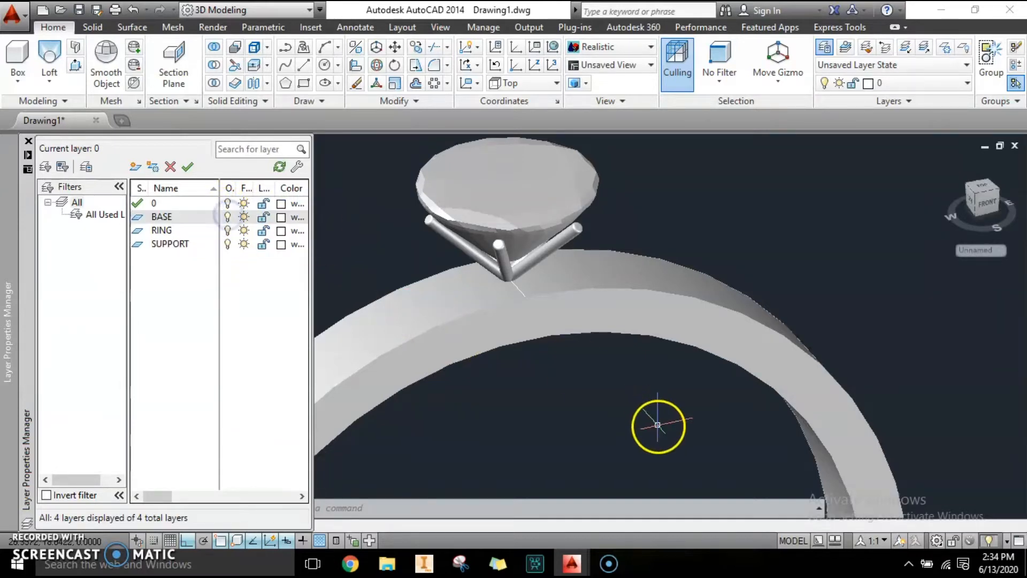
Step: Orbit to a low front view of the setting and select the stone and prongs
key(Escape)
text(3do)
key(Return)
drag(651, 432, 555, 420)
key(Escape)
click(621, 335)
click(333, 211)
click(669, 339)
click(260, 199)
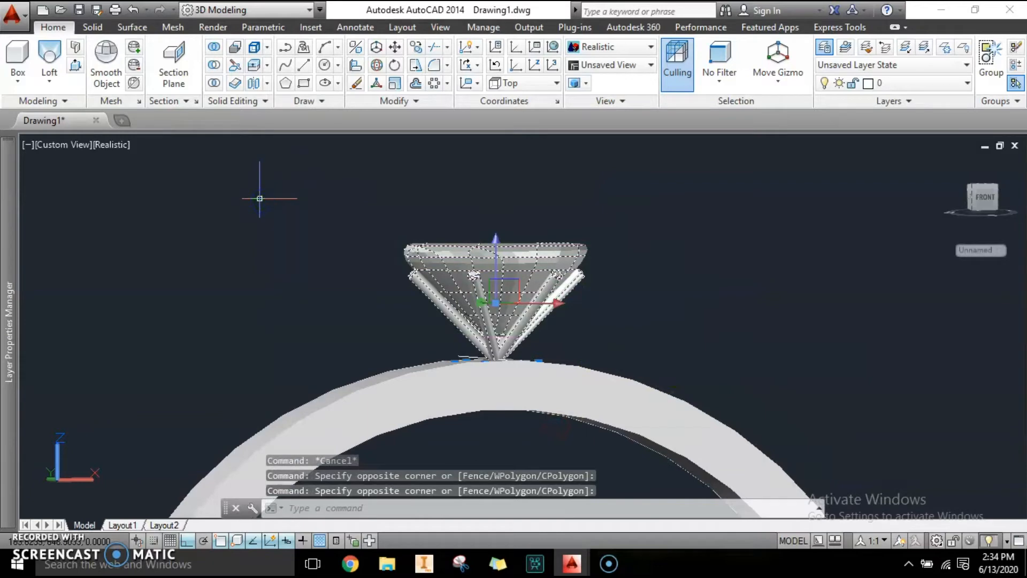
key(Return)
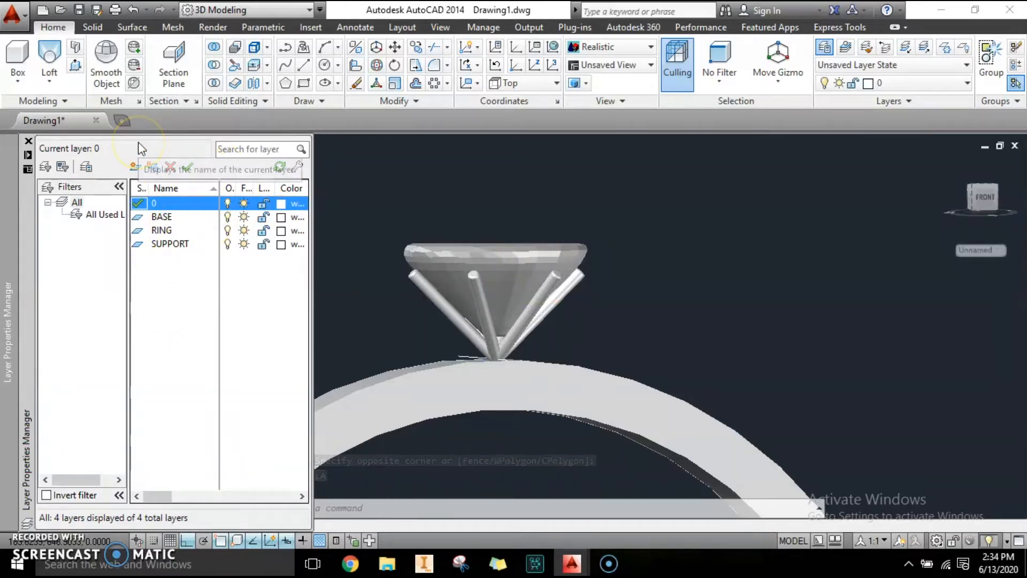
click(28, 141)
Step: Select the stone and all prongs and assign them to the SUPPORT layer in the Properties palette
key(ctrl+1)
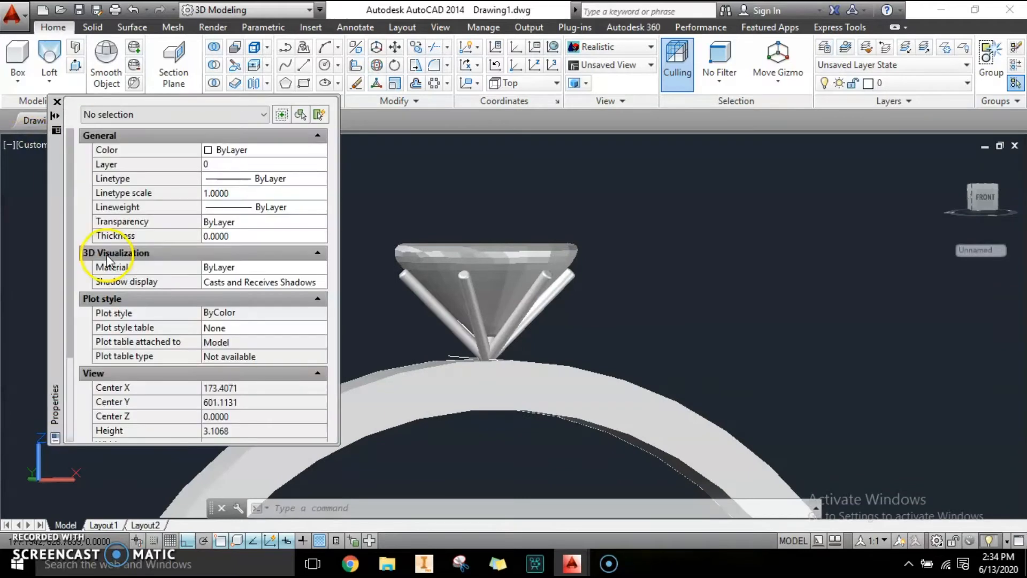
click(654, 315)
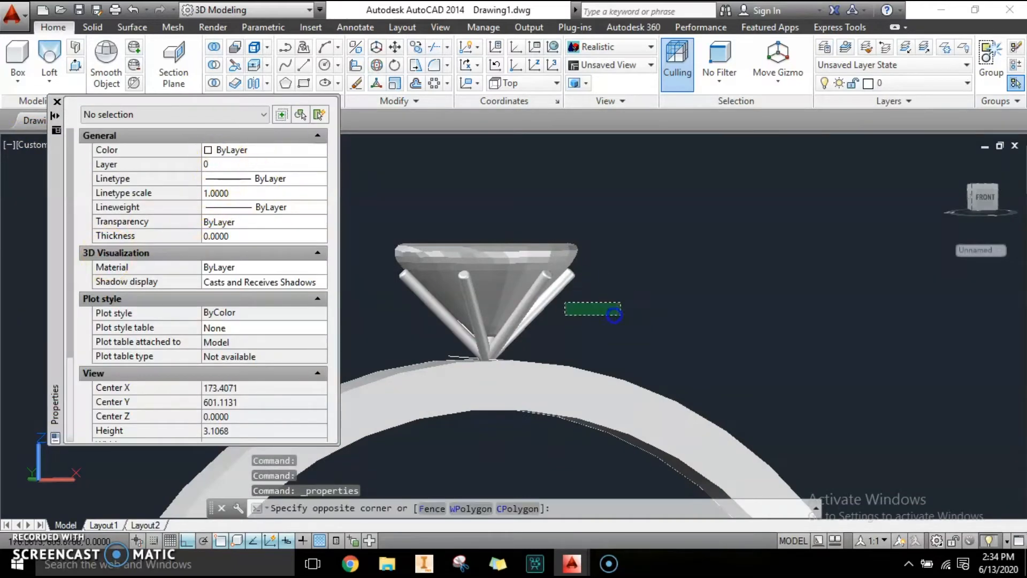
click(381, 217)
click(607, 337)
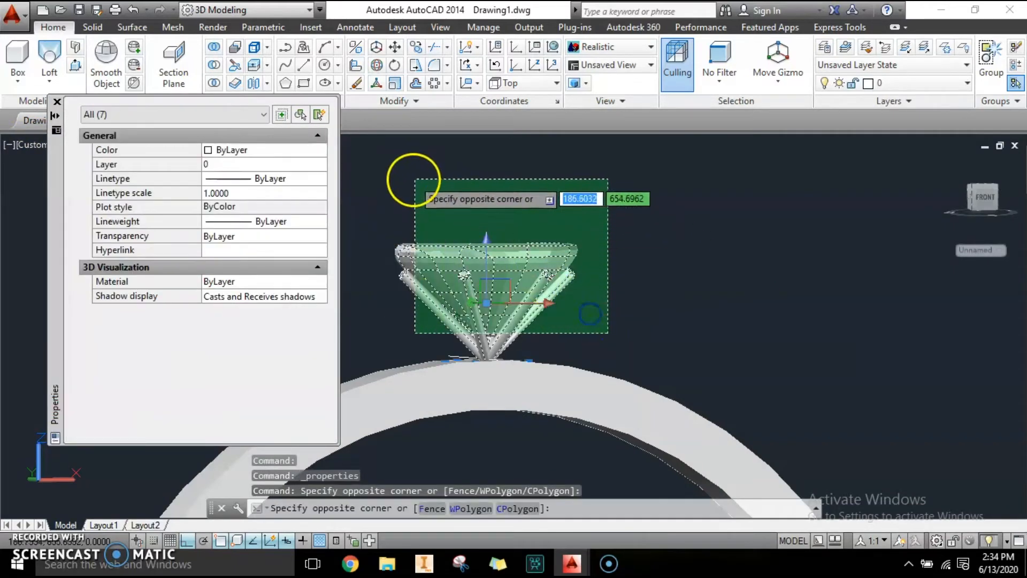
click(382, 172)
click(225, 165)
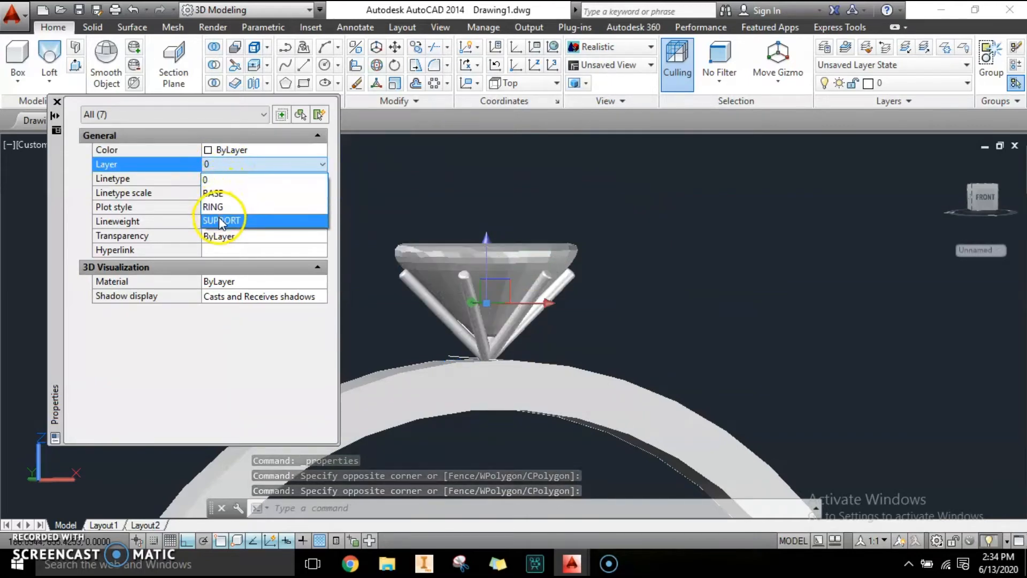
click(221, 221)
click(58, 103)
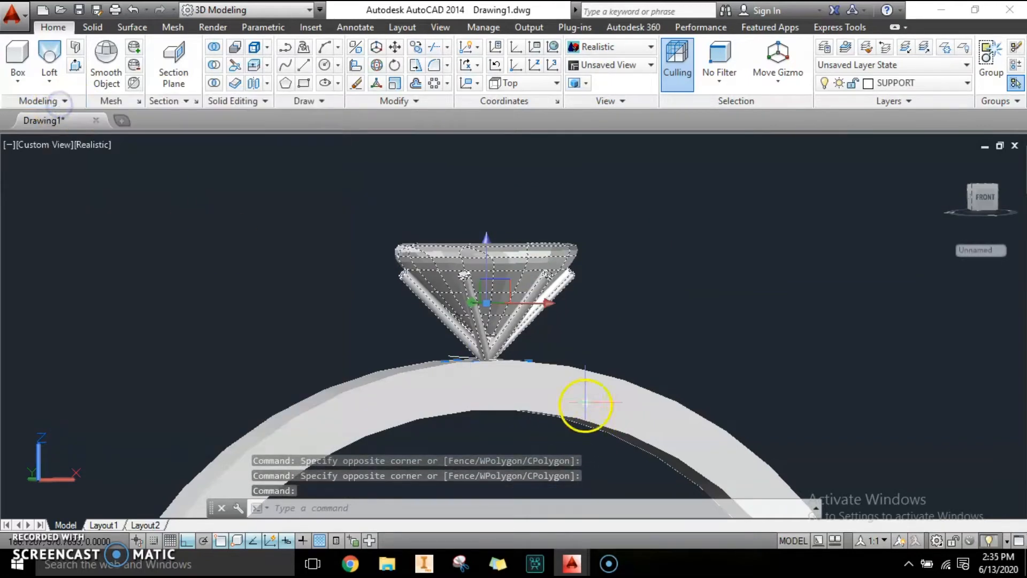
Step: Open the layer manager and turn off the SUPPORT layer to hide the stone and prongs
key(Escape)
key(Escape)
text(LA)
key(Return)
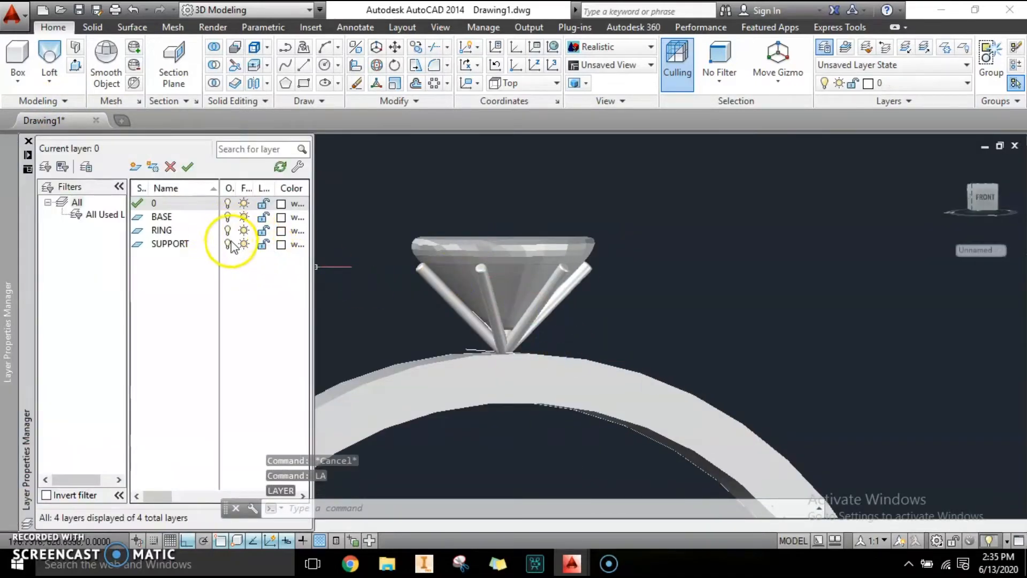
click(228, 241)
middle_drag(484, 273, 591, 212)
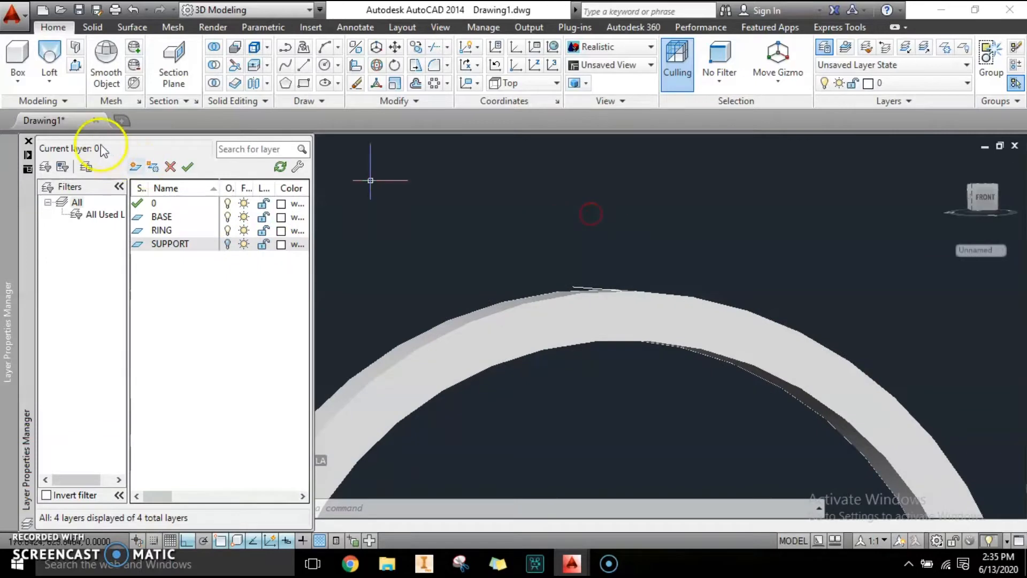
click(29, 141)
Step: Switch the viewport to the Top view of the ring
click(43, 145)
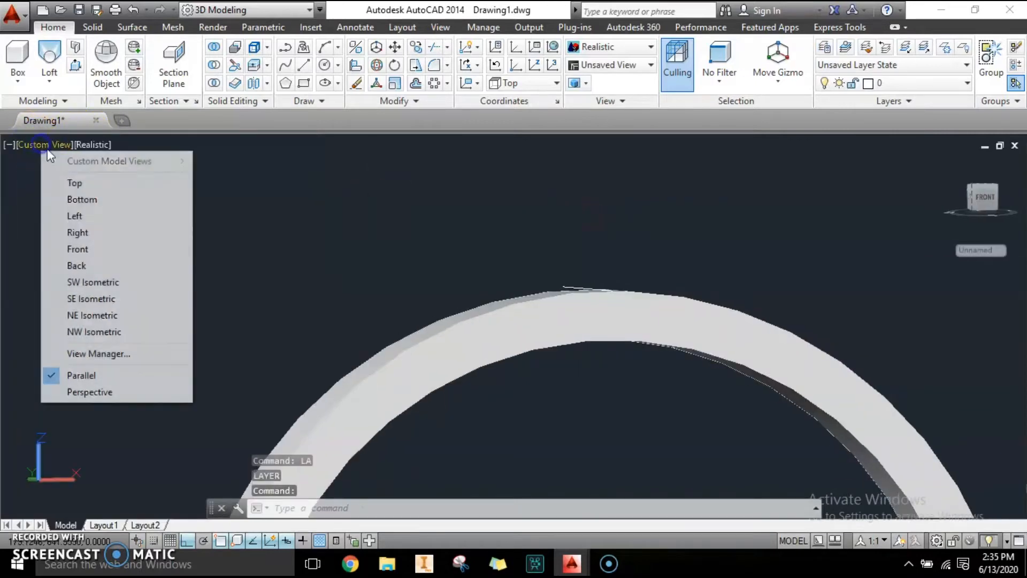
click(68, 183)
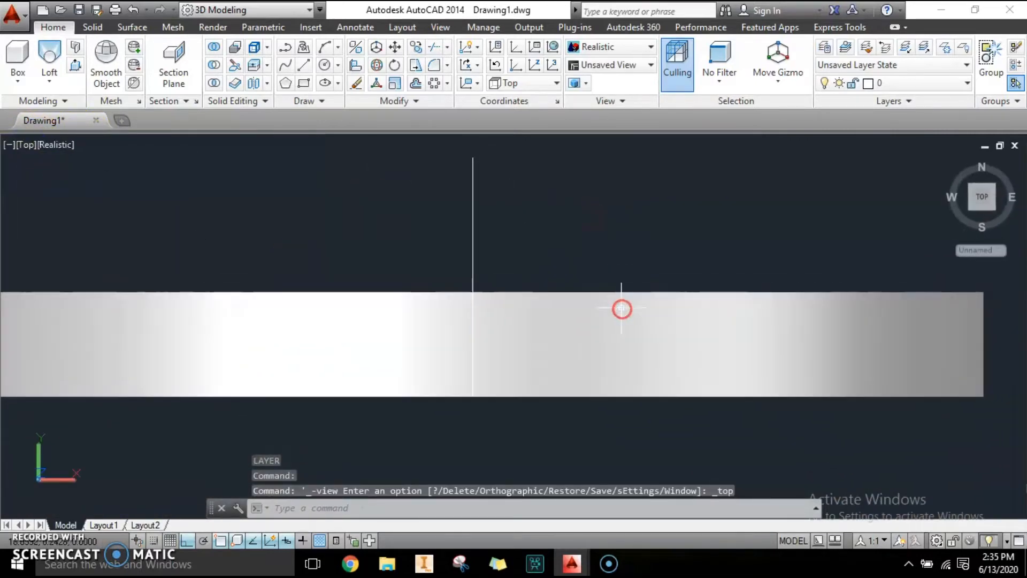
key(Escape)
key(Escape)
scroll(507, 374, up, 2)
scroll(481, 345, down, 3)
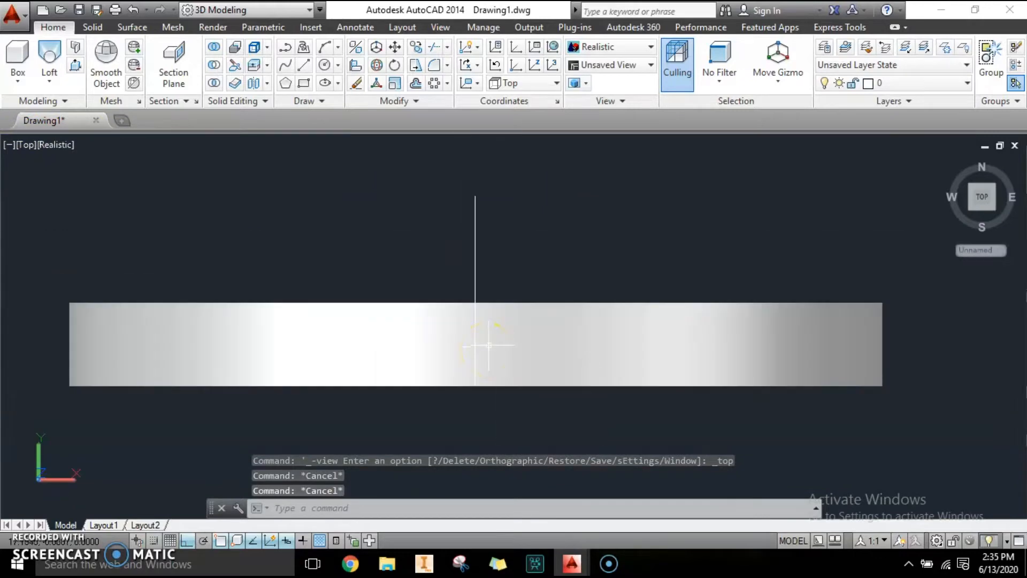
middle_drag(489, 344, 515, 322)
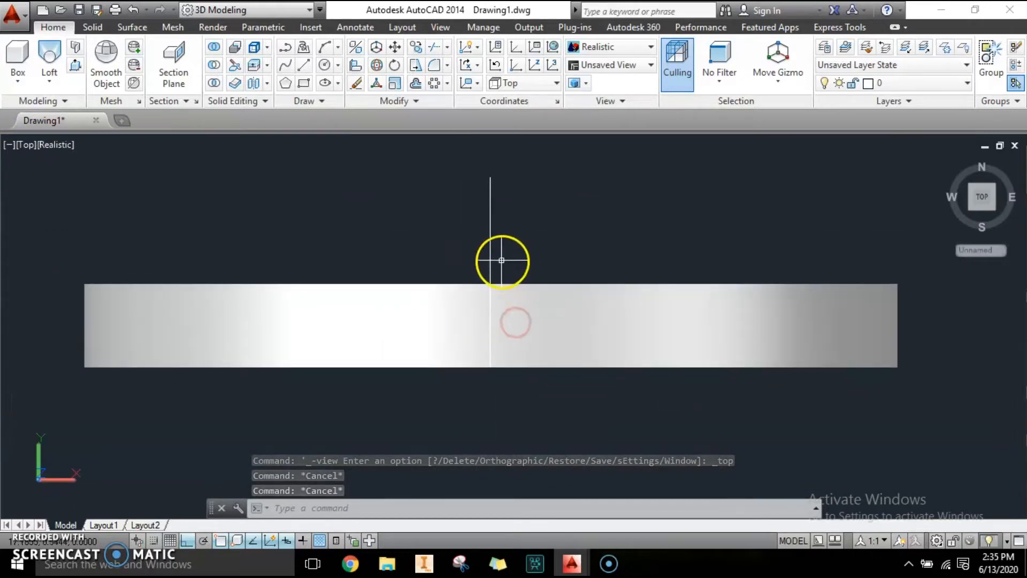
scroll(502, 330, up, 1)
scroll(502, 330, down, 2)
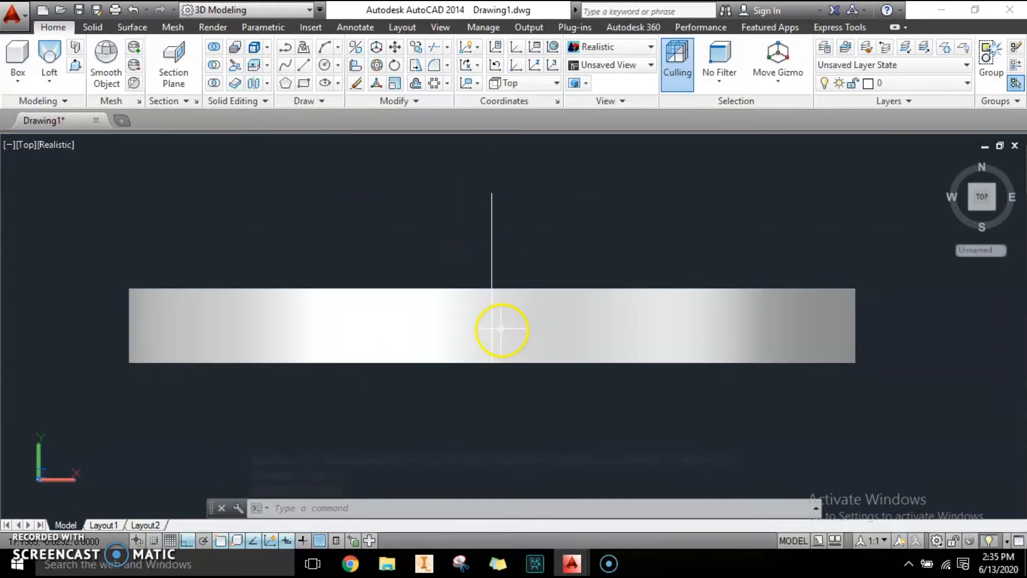
Step: Change the viewport's visual style to 2D Wireframe
click(56, 144)
click(84, 181)
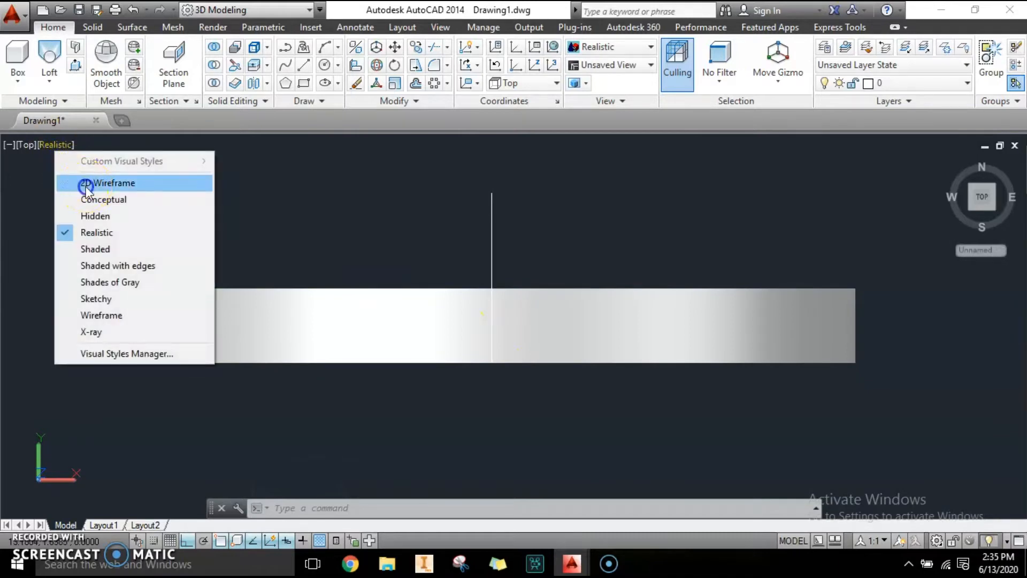
scroll(476, 298, up, 2)
Step: Measure a distance with DIST starting from the ring's centre line
text(di)
key(Return)
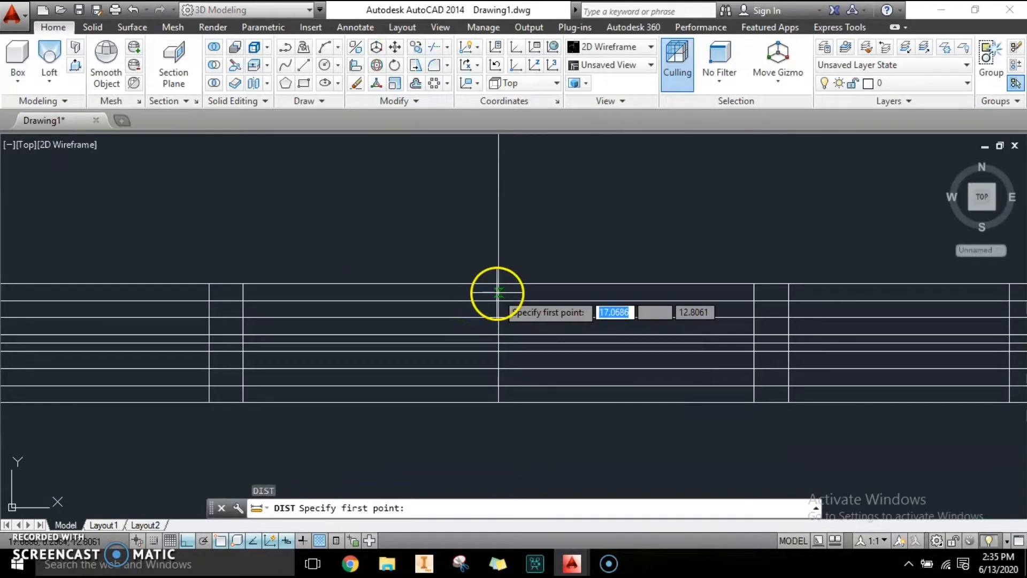
click(500, 292)
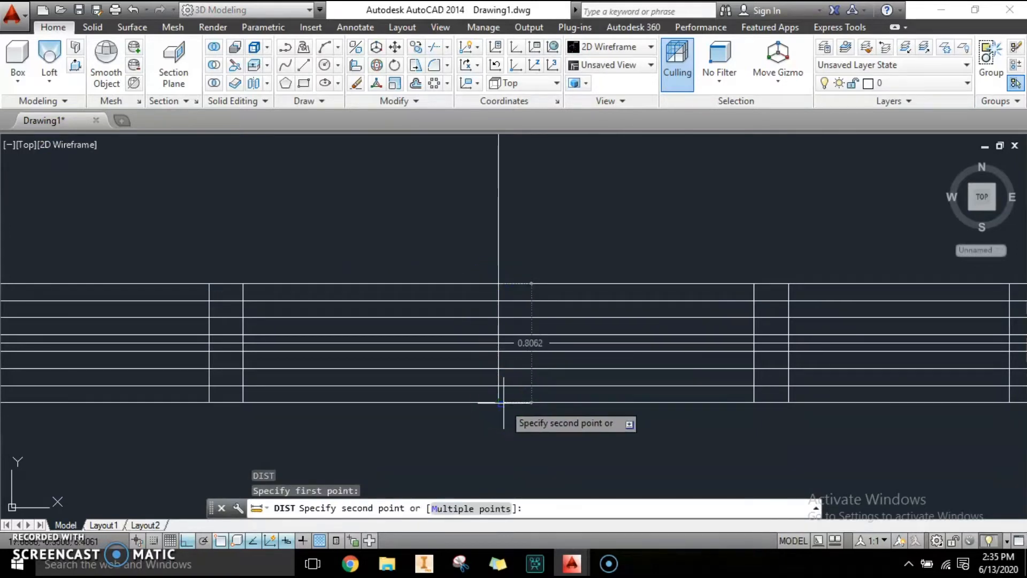
key(Escape)
key(Escape)
scroll(469, 334, down, 2)
middle_drag(495, 304, 498, 316)
key(Escape)
middle_drag(504, 367, 492, 361)
key(Escape)
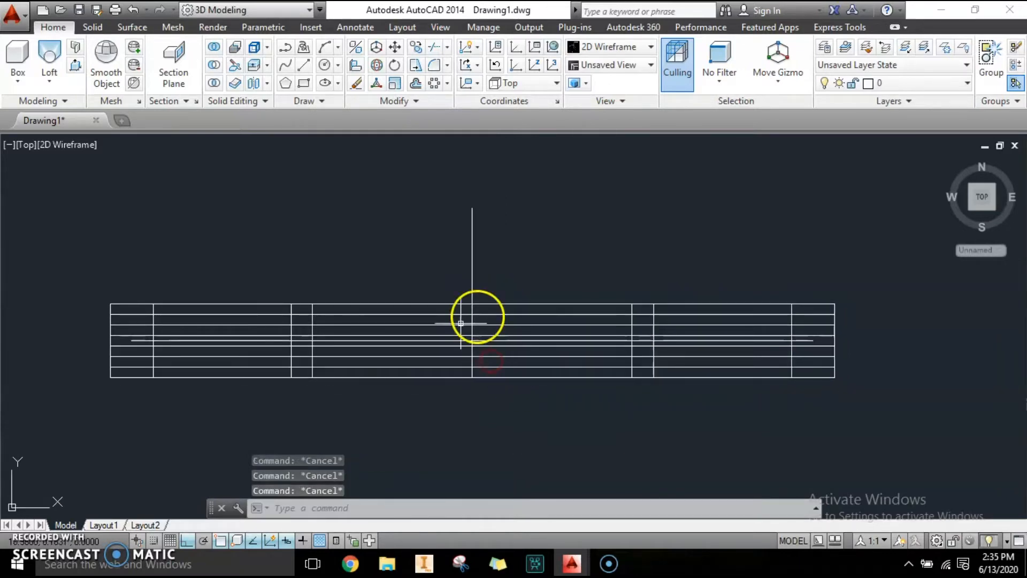
Step: Draw a circle with radius 0.5 centred on the ring's centre line
click(328, 64)
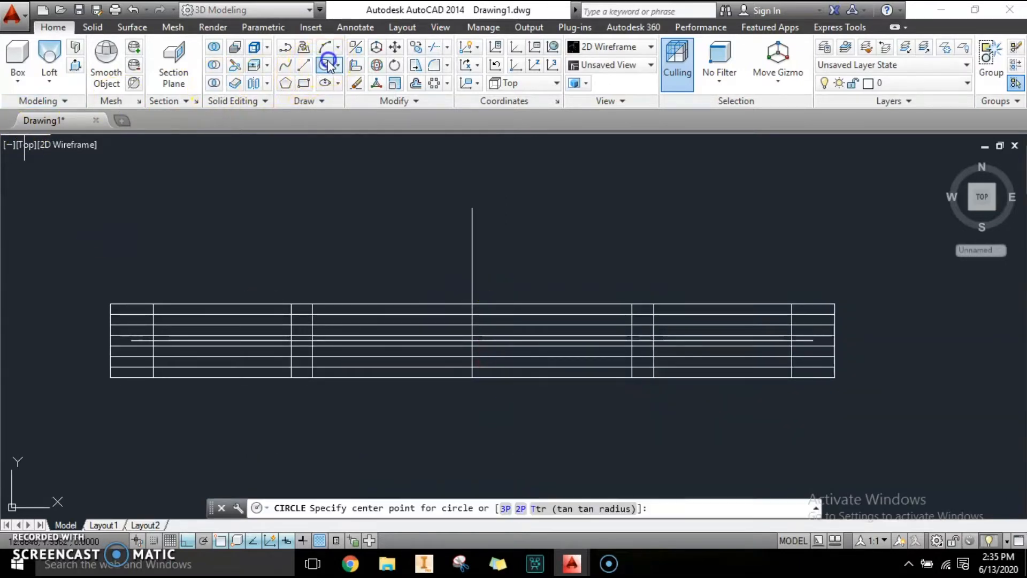
click(472, 339)
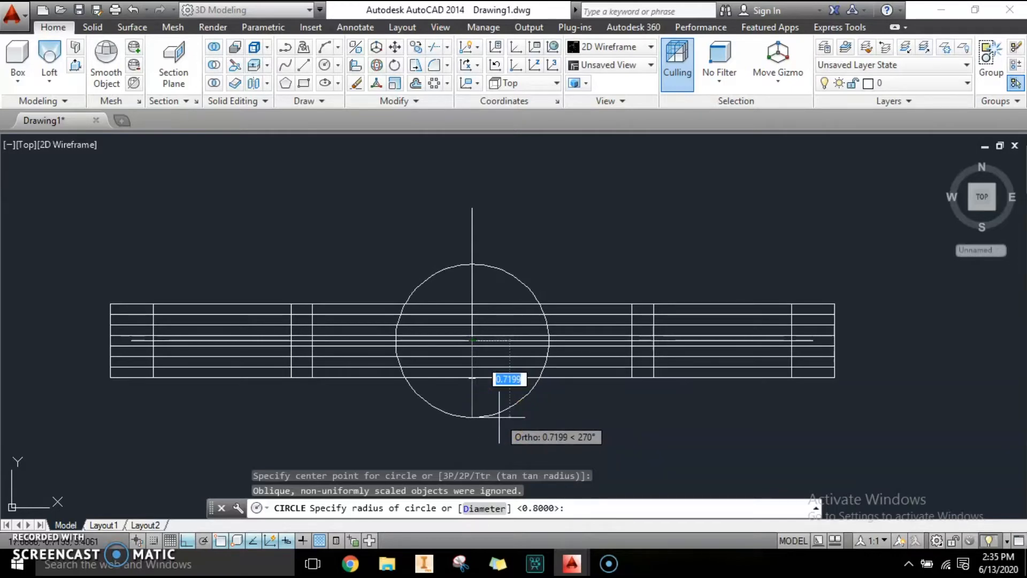
click(505, 413)
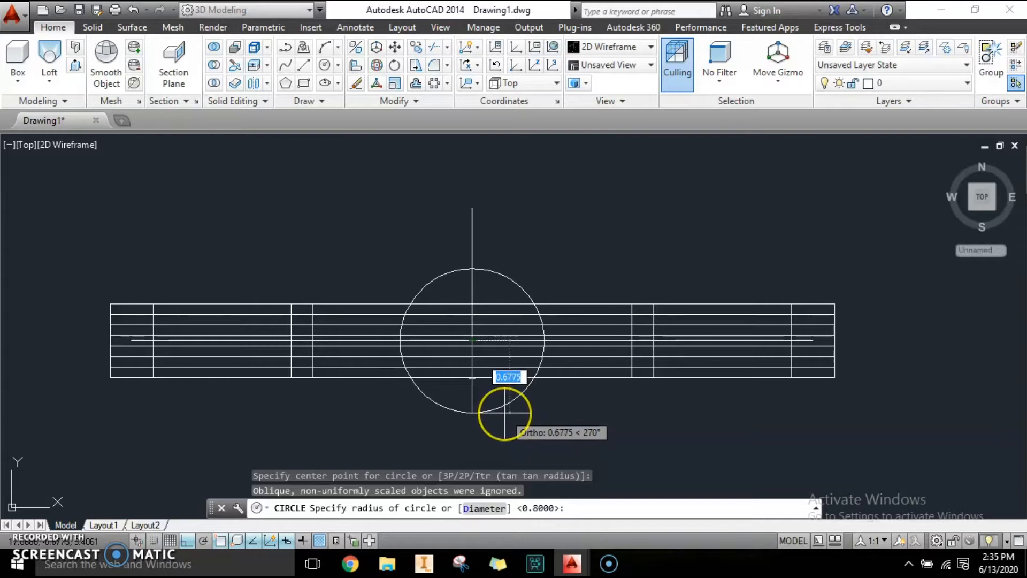
text(0.5)
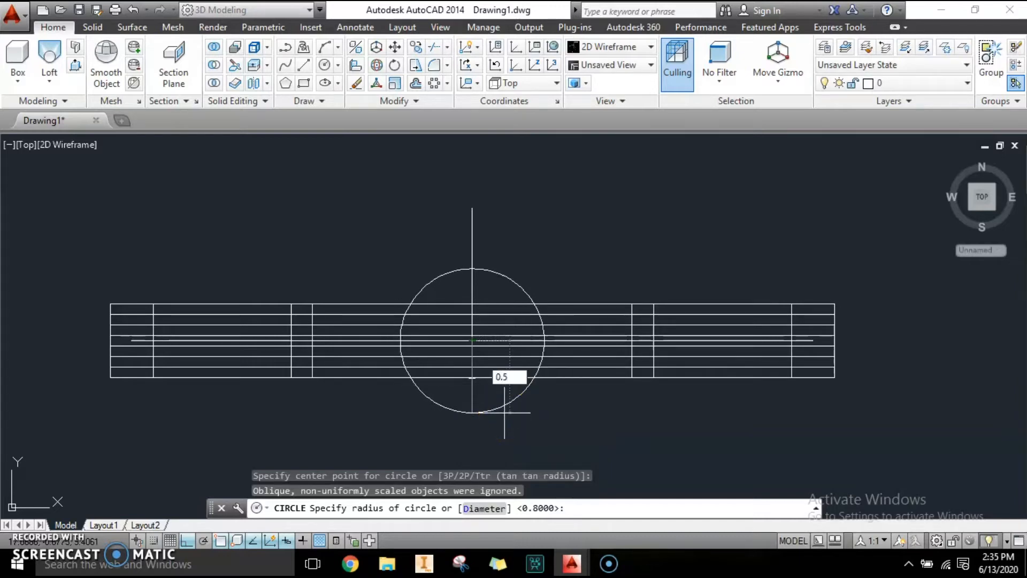
key(Return)
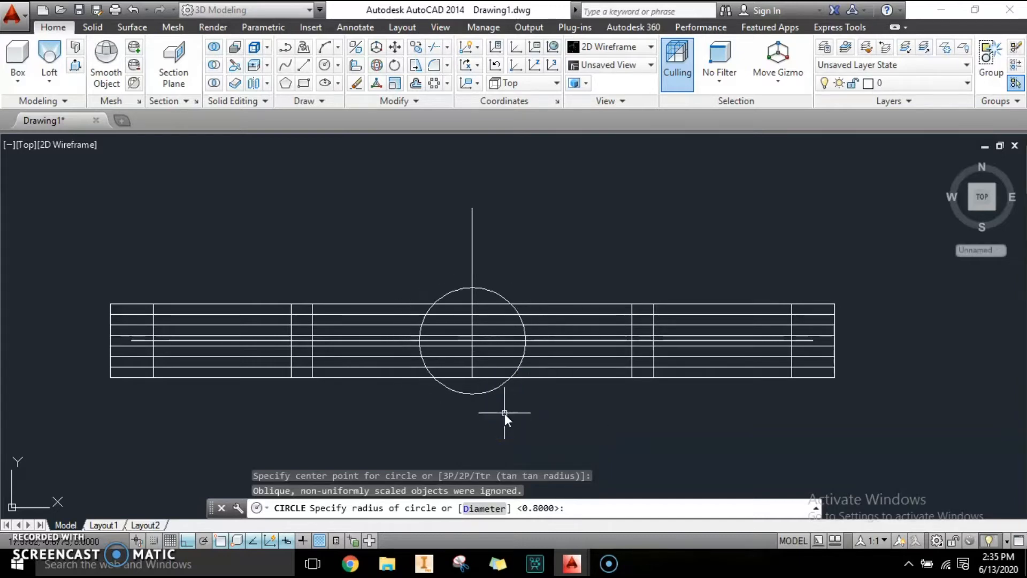
scroll(492, 378, up, 2)
key(Escape)
key(Escape)
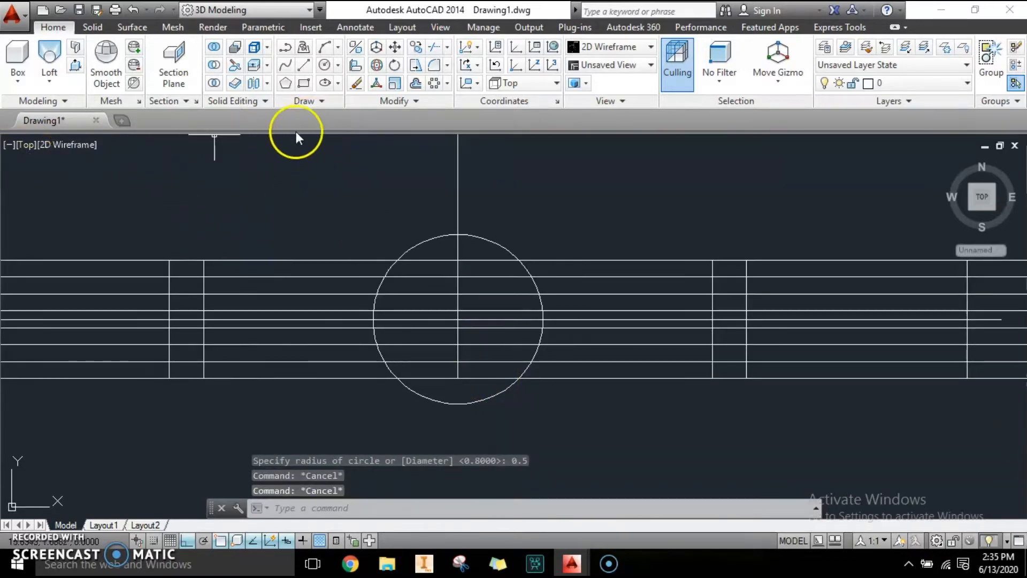
key(Escape)
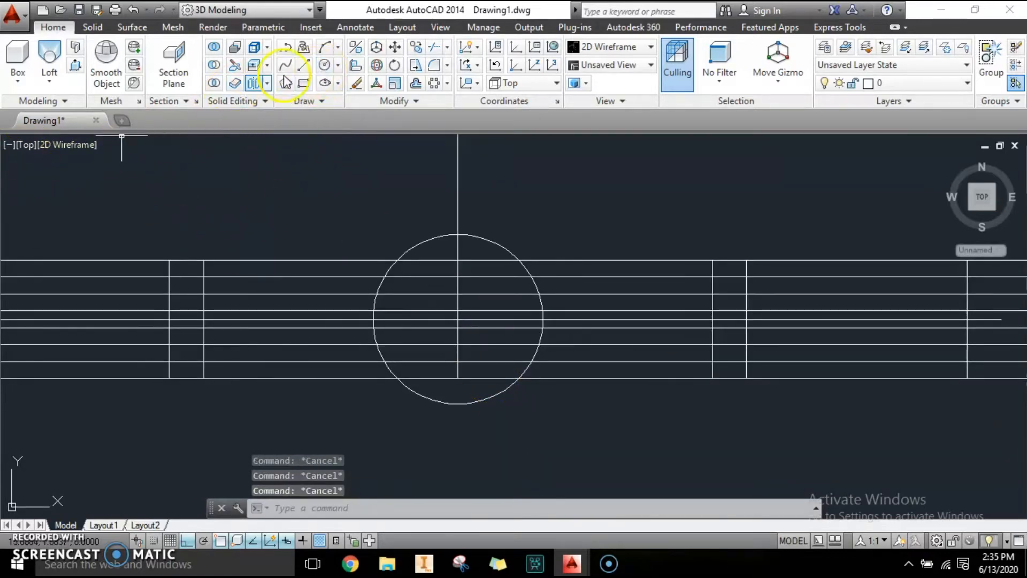
Step: Draw a concentric circle with radius 0.8 around the same centre
click(324, 67)
click(457, 321)
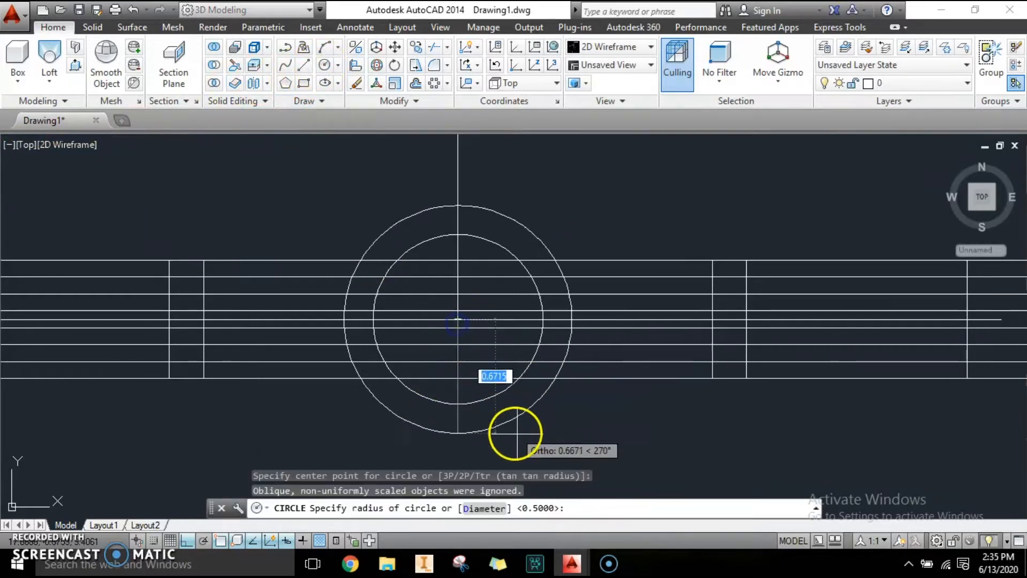
scroll(514, 412, down, 4)
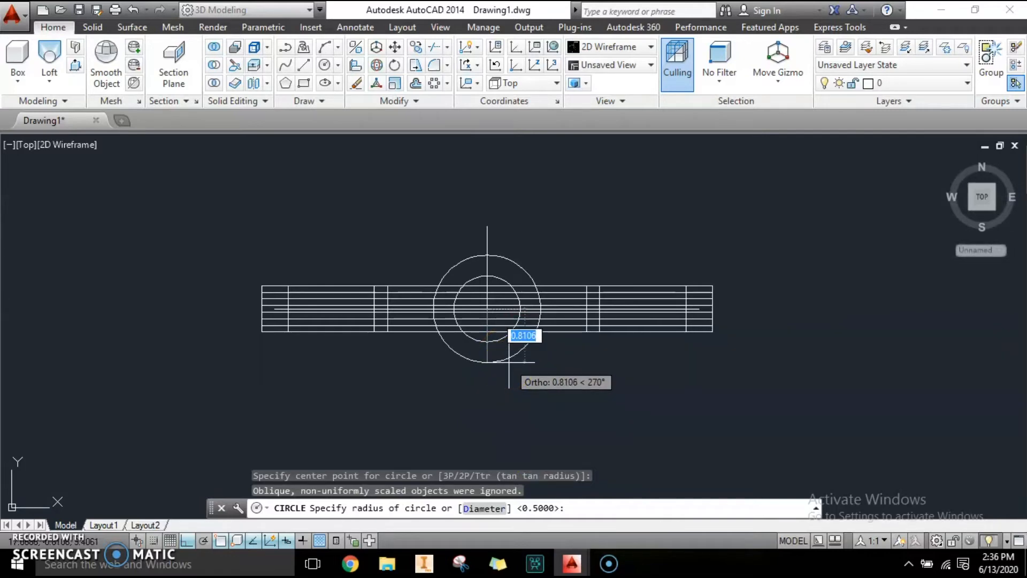
text(0)
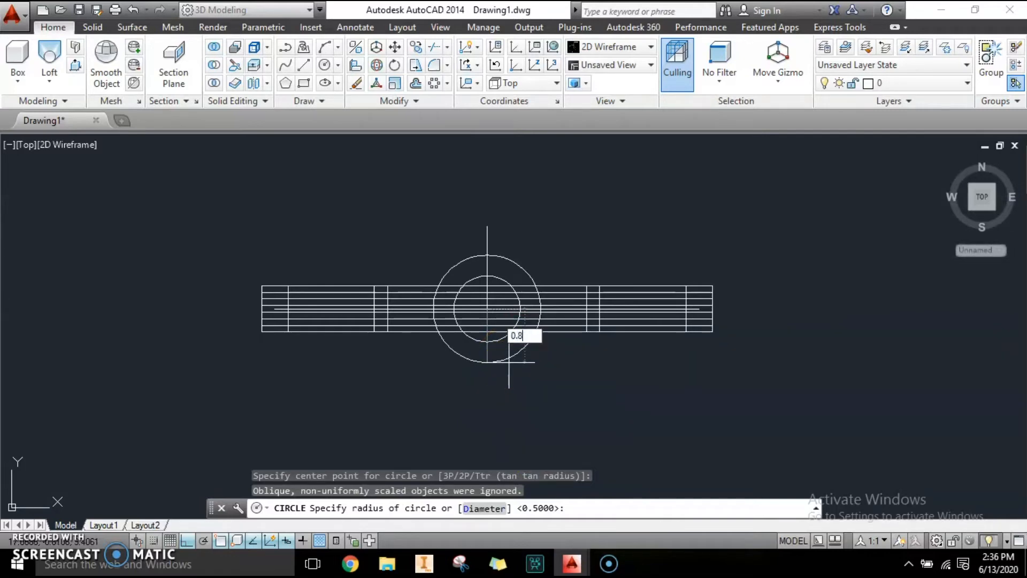
text(.8)
key(Return)
scroll(529, 327, up, 2)
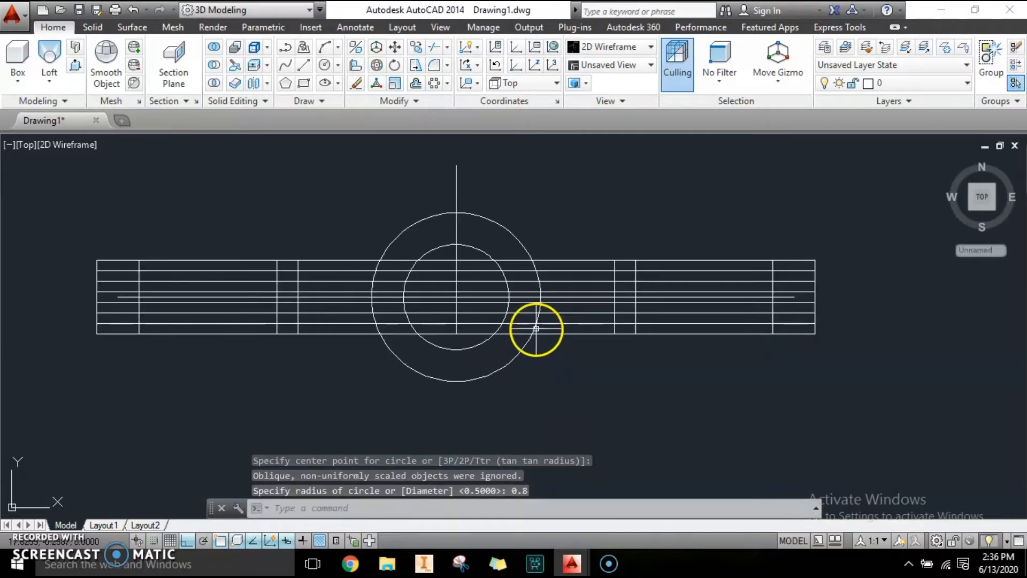
Step: Turn on the SUPPORT layer in the Layer Properties Manager
key(Escape)
key(Escape)
text(la)
key(Return)
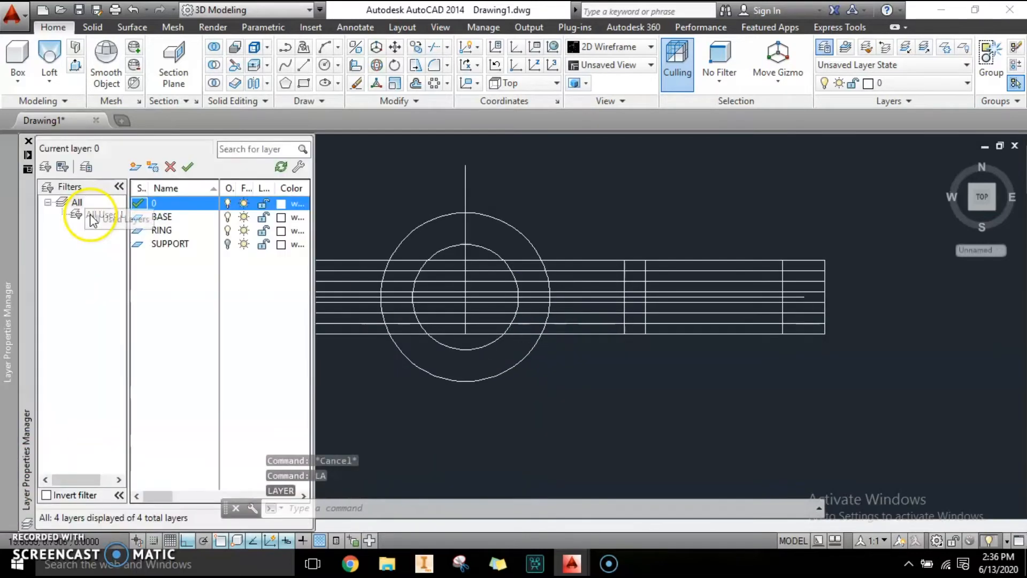
click(228, 244)
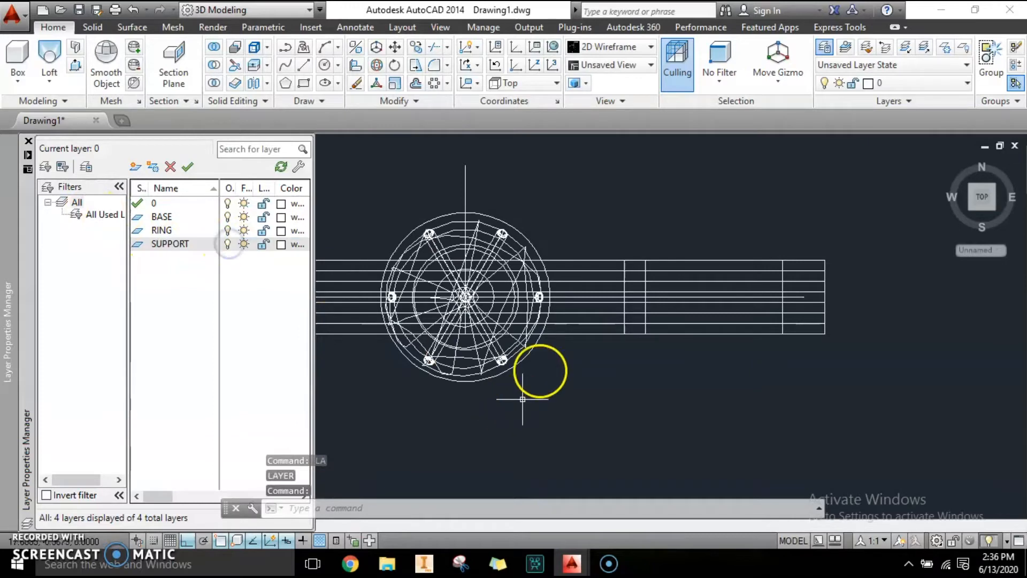
Step: Set the outer circle's radius to 0.5 in its properties
scroll(474, 214, up, 4)
mouse_move(522, 249)
middle_down()
mouse_move(633, 225)
mouse_move(661, 202)
middle_up()
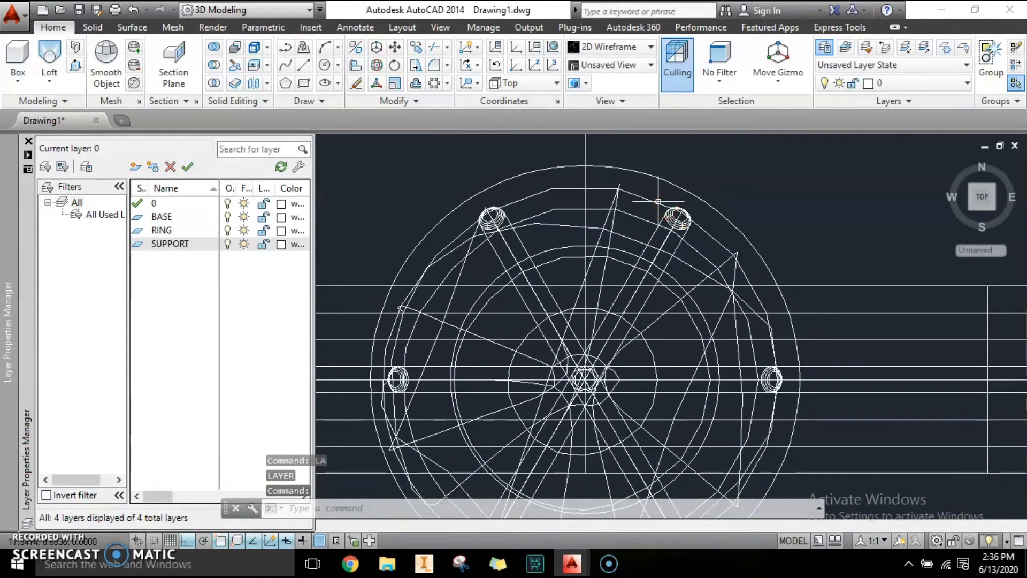
scroll(658, 202, down, 3)
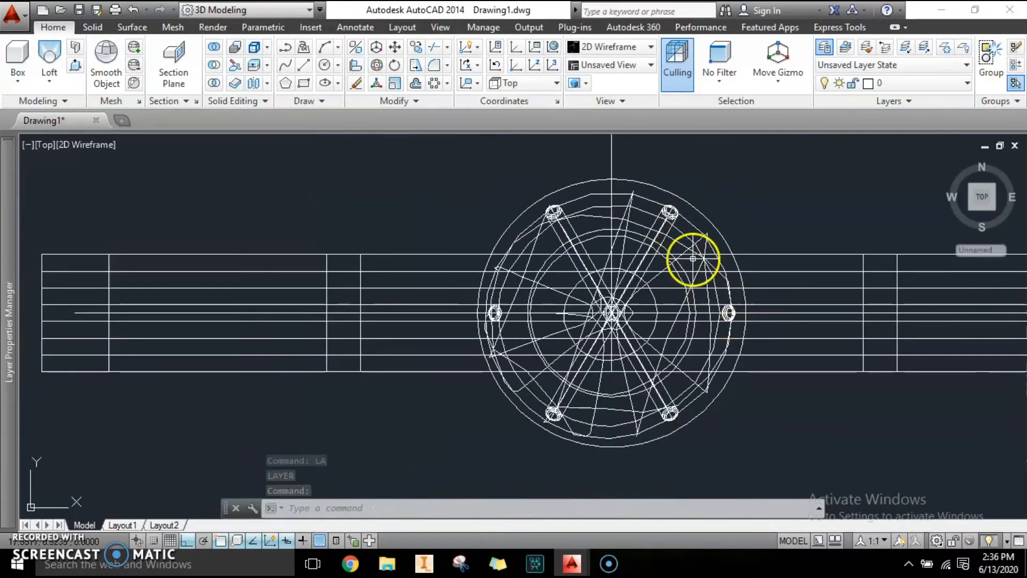
scroll(665, 195, up, 2)
click(665, 194)
click(647, 155)
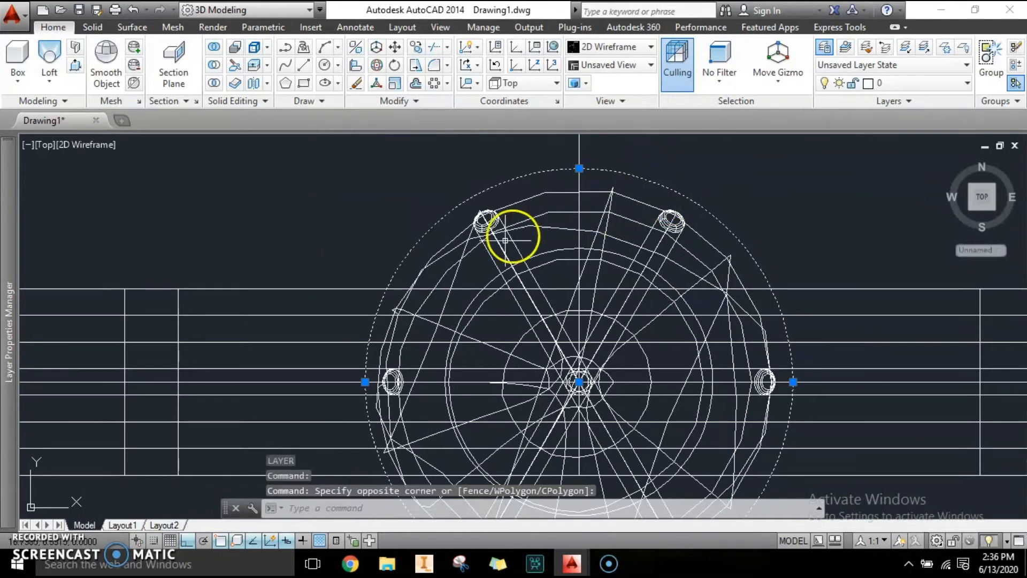
middle_drag(617, 270, 551, 287)
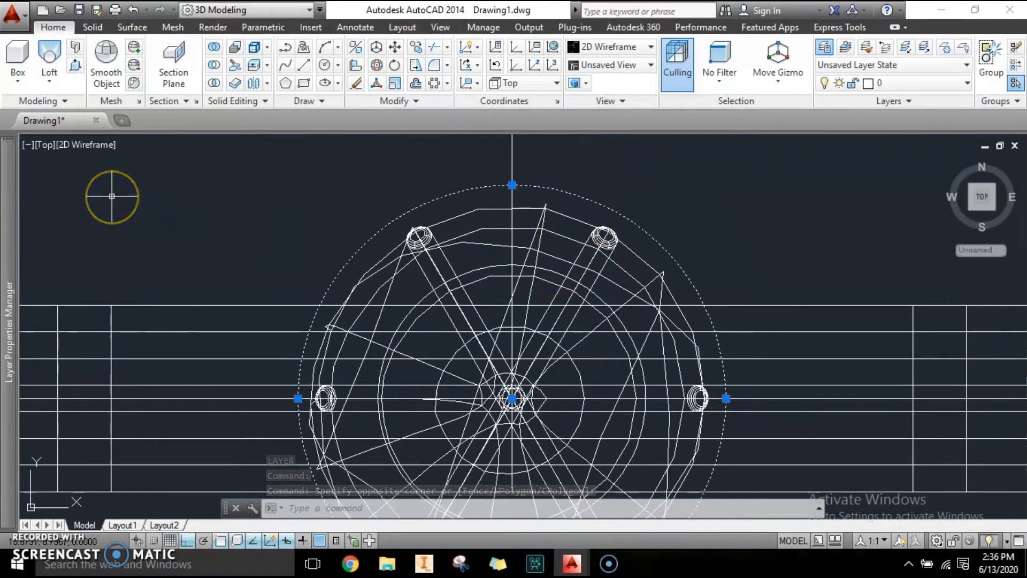
key(ctrl+1)
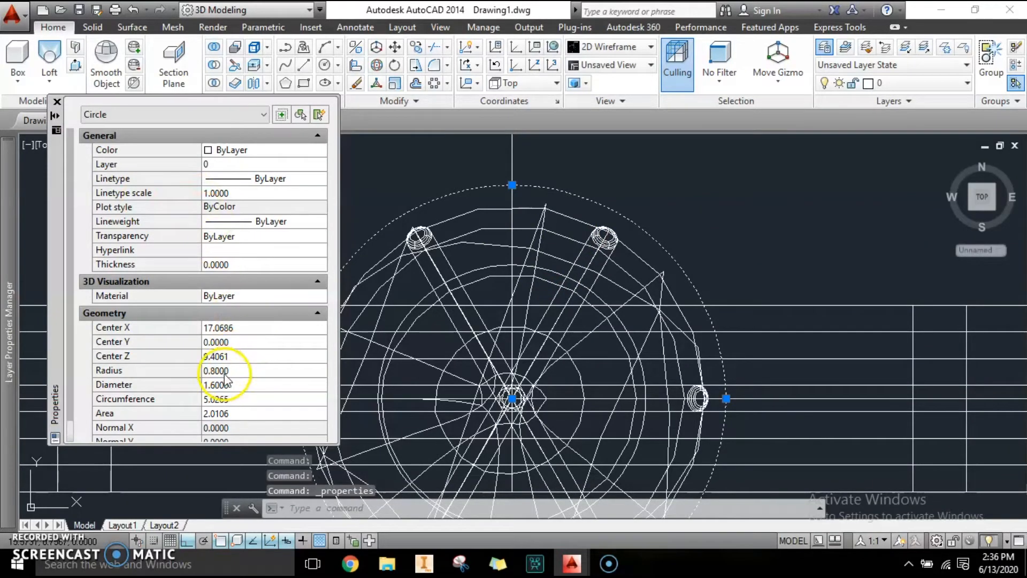
click(222, 368)
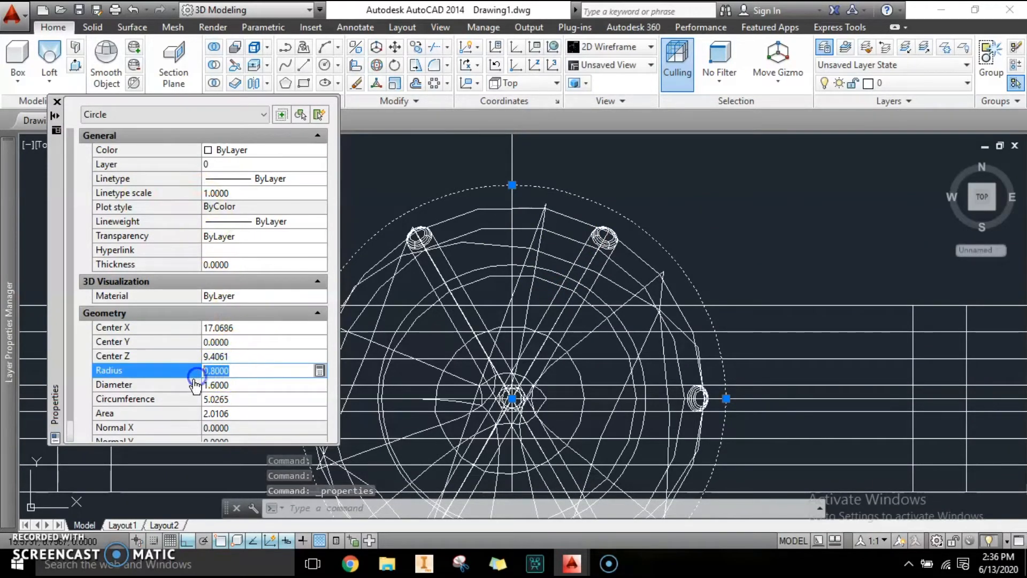
text(0)
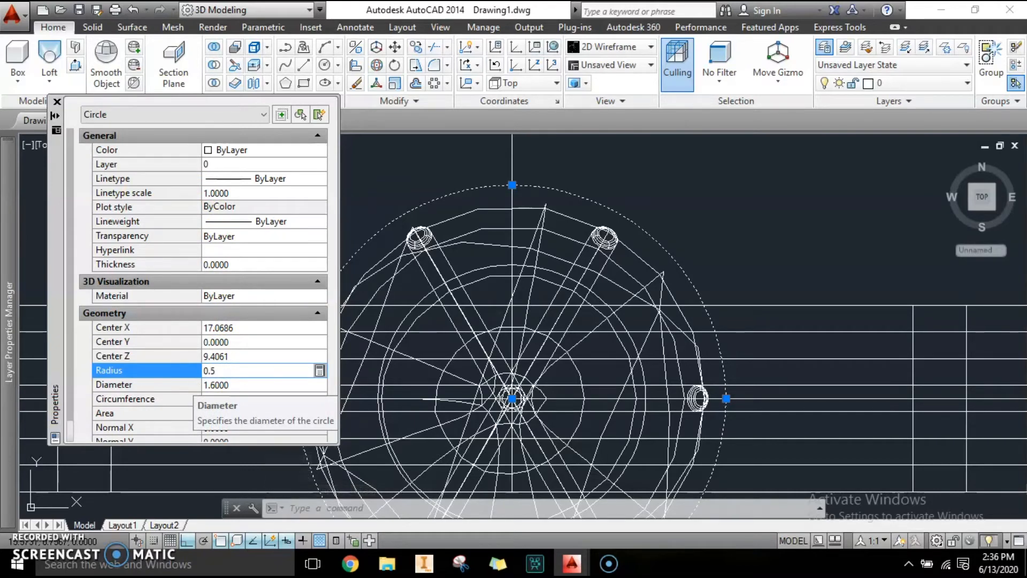
text(.5)
click(195, 385)
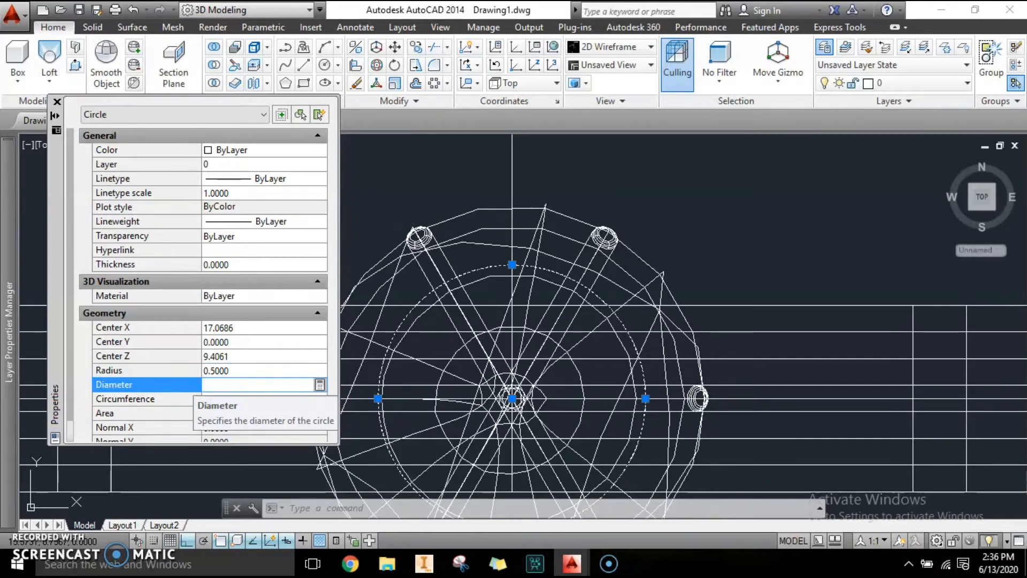
Step: Set the outer circle's radius to 0.6 and close the properties palette
click(387, 171)
click(386, 171)
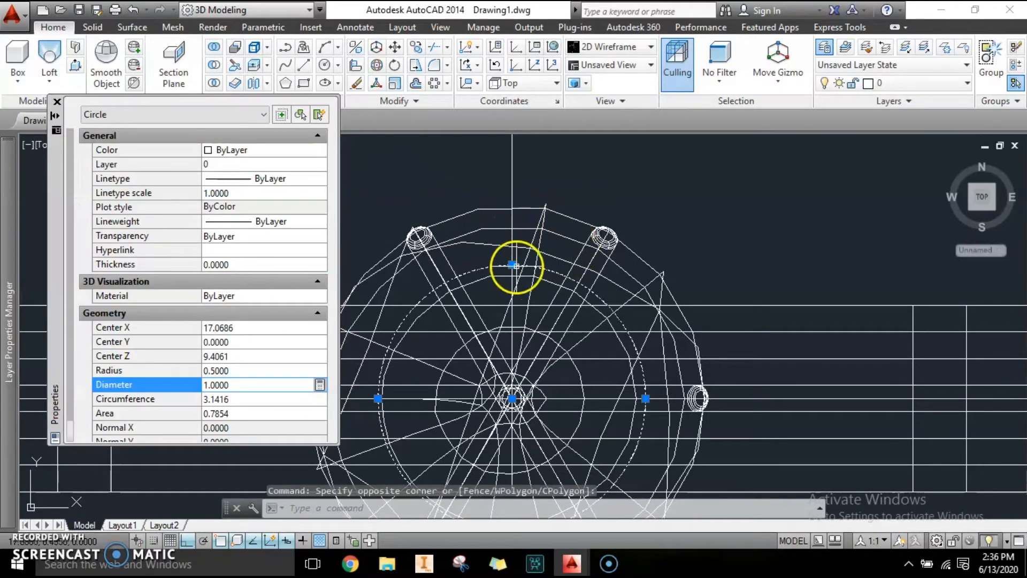
click(228, 370)
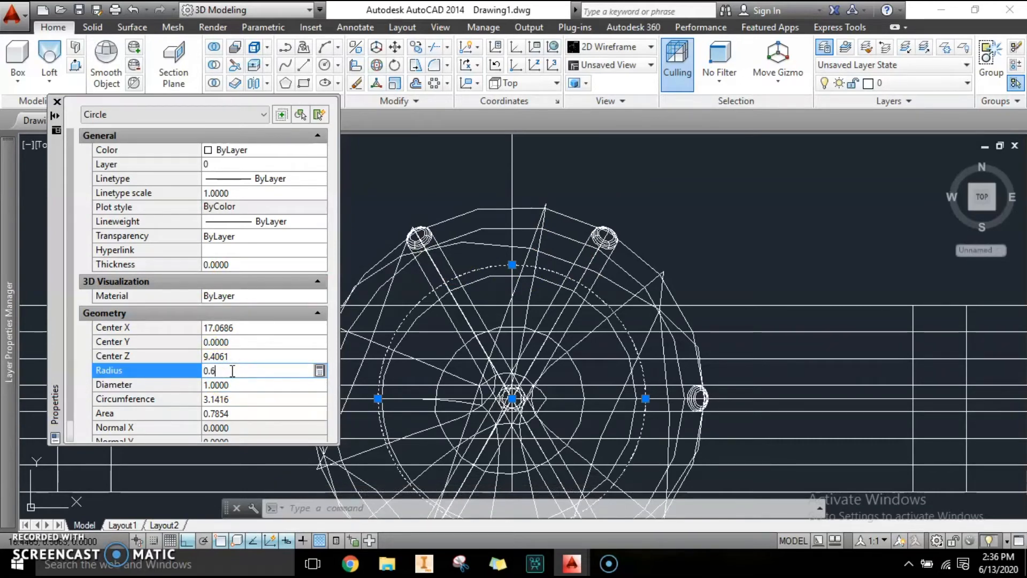
key(Return)
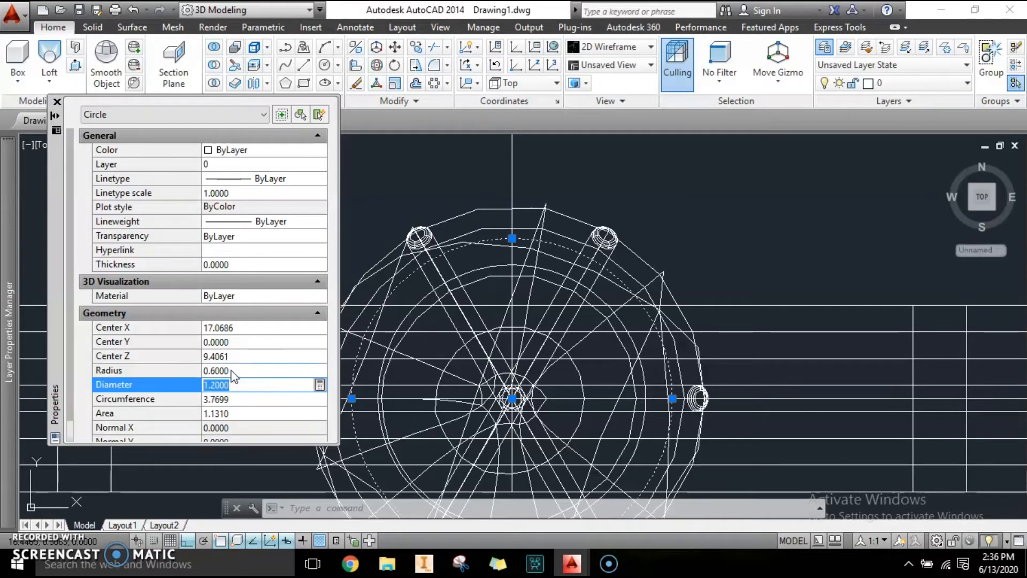
key(Escape)
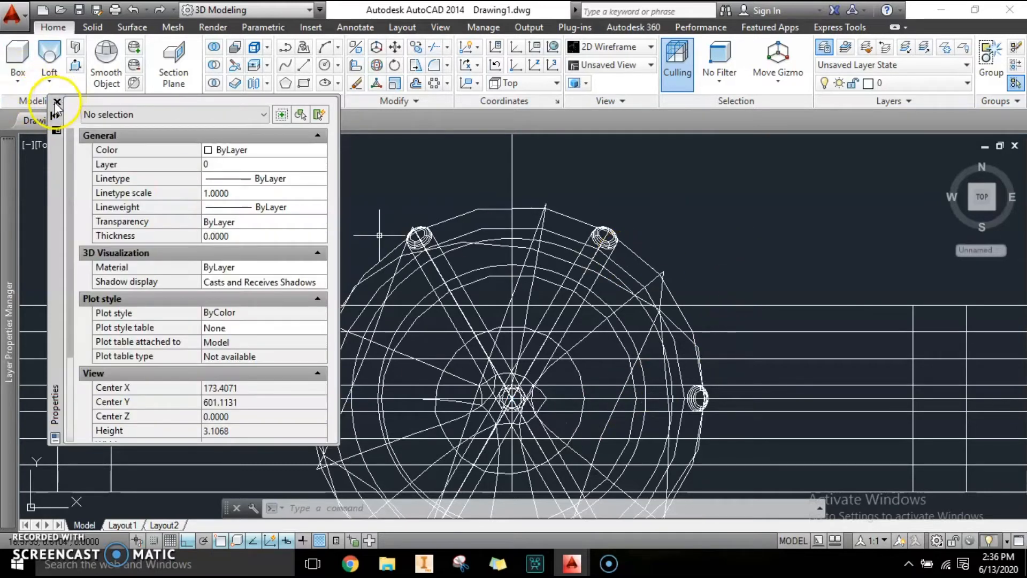
click(57, 103)
Step: Move the two concentric circles so their centre sits at the bottom tip of the stone setting
text(3d)
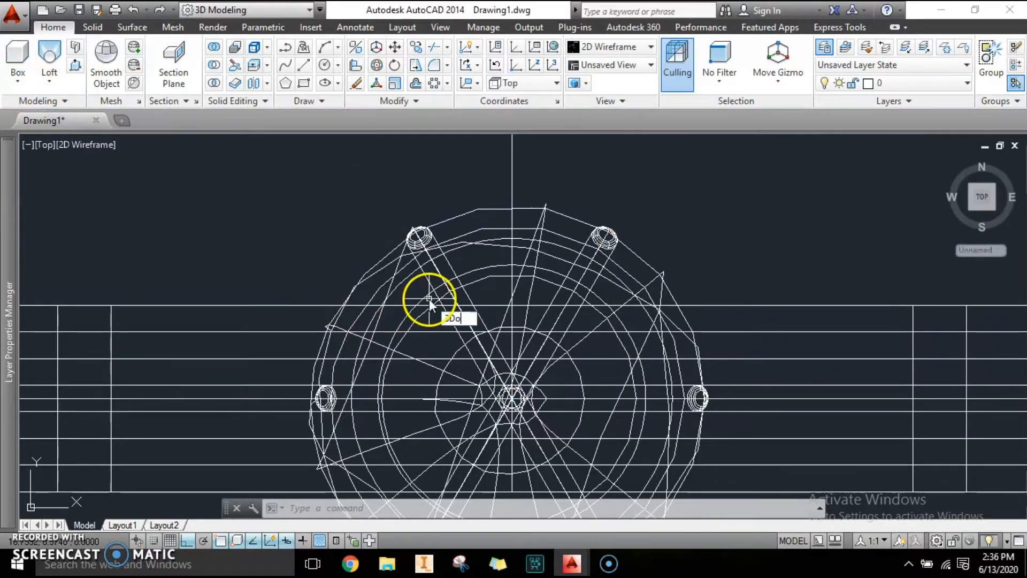
text(orbit)
key(Return)
drag(429, 298, 471, 281)
scroll(472, 281, down, 11)
scroll(463, 391, up, 4)
middle_drag(462, 390, 535, 373)
key(Escape)
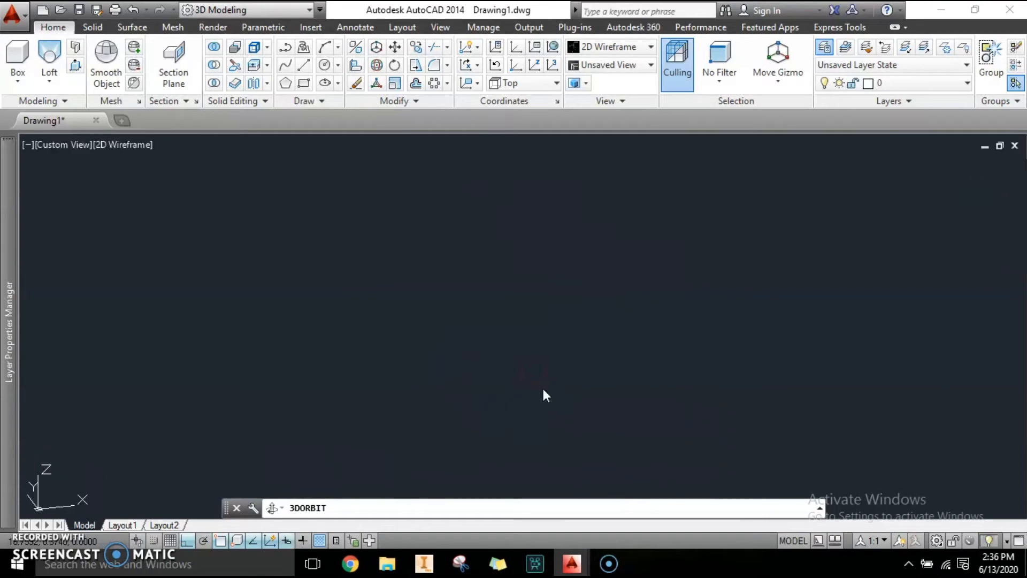
text(3do)
key(Return)
mouse_move(553, 338)
mouse_down()
mouse_move(555, 391)
mouse_move(571, 323)
mouse_move(572, 357)
mouse_up()
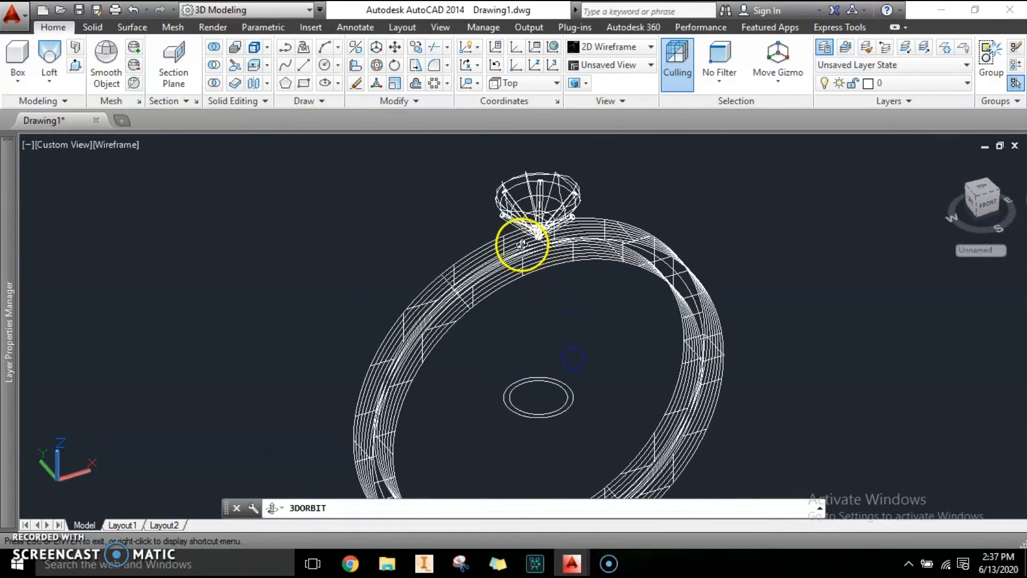
scroll(528, 242, up, 5)
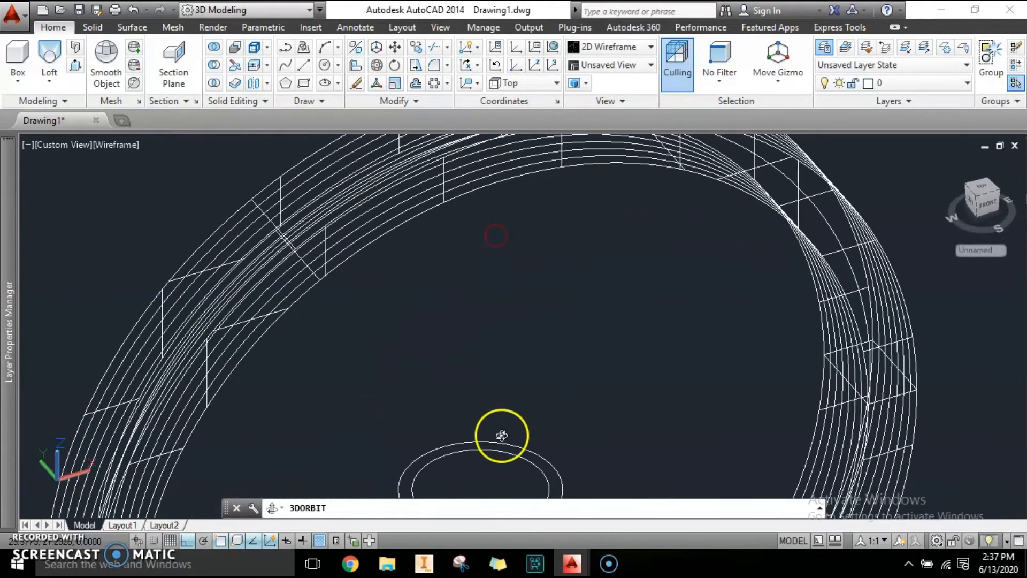
middle_drag(505, 357, 512, 332)
key(Escape)
click(603, 482)
click(478, 394)
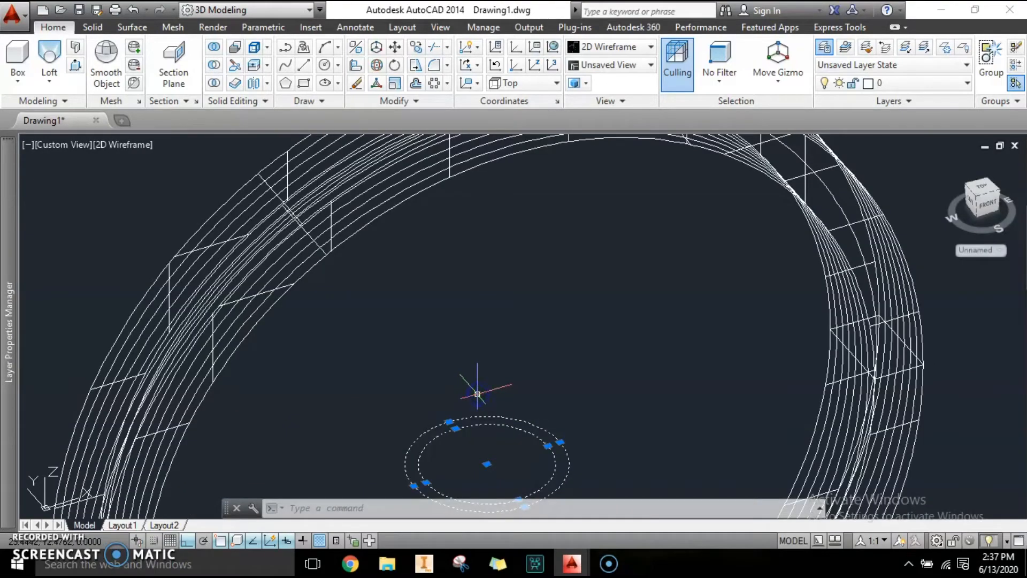
text(m)
key(Return)
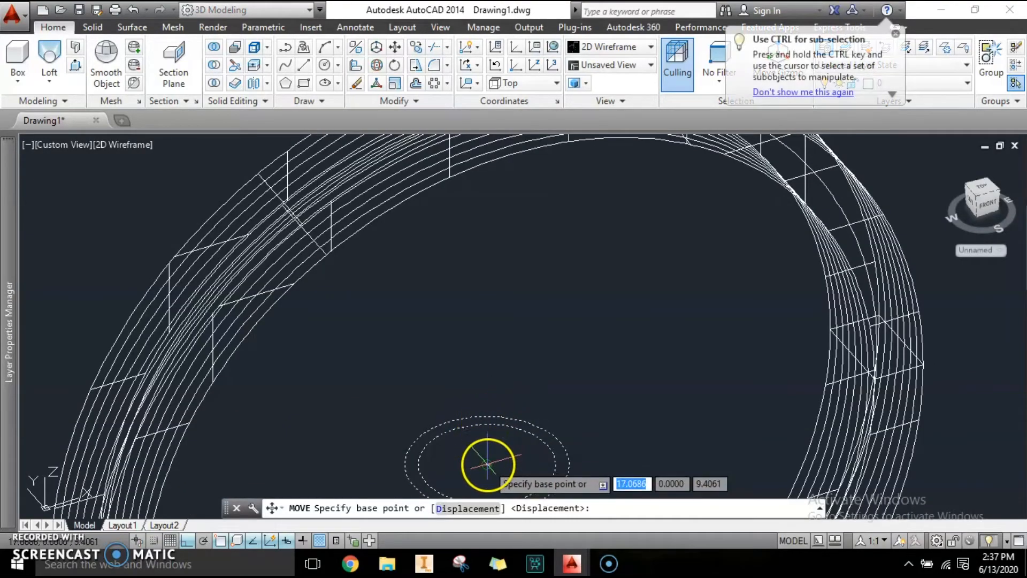
click(486, 463)
scroll(471, 428, down, 3)
scroll(471, 300, up, 6)
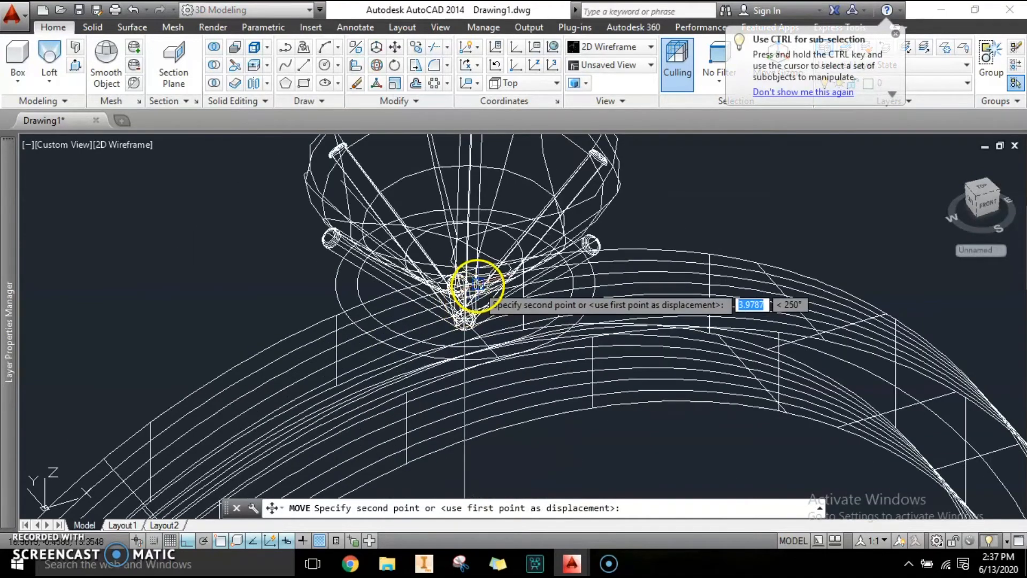
scroll(466, 306, up, 4)
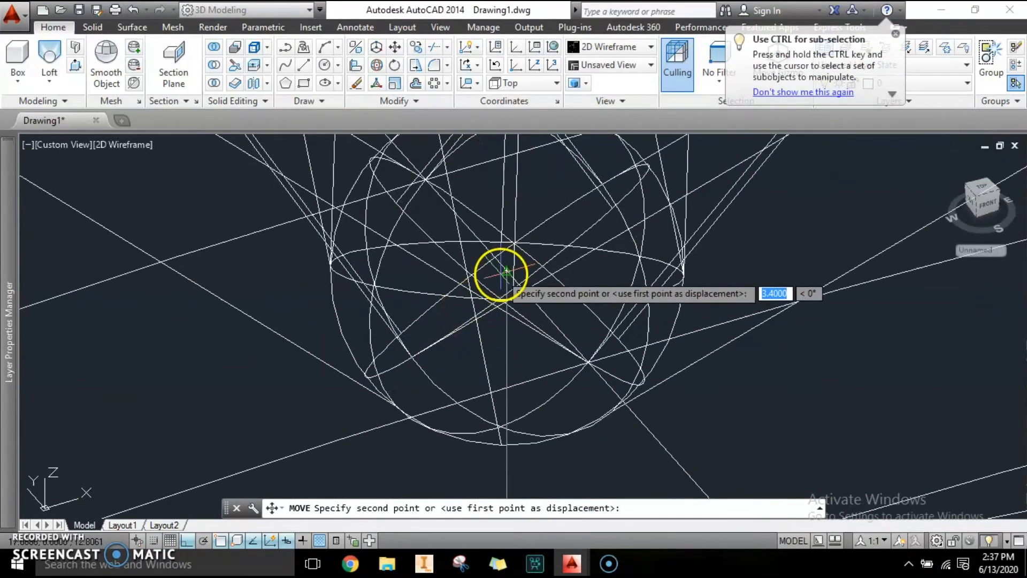
click(468, 321)
scroll(463, 321, down, 5)
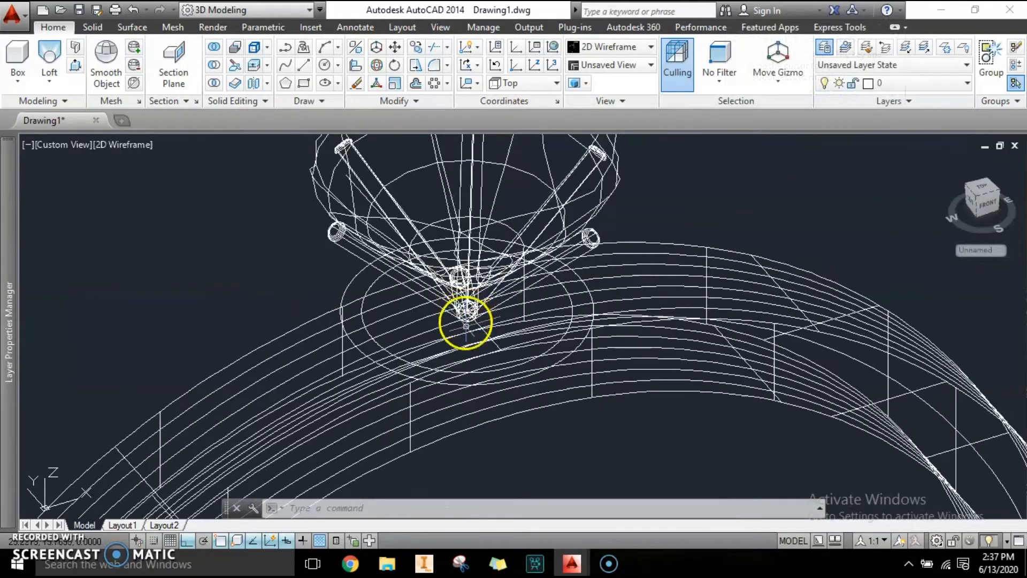
Step: Move the larger circle 0.2 units straight up from the stone setting's tip
text(3do)
key(Return)
drag(484, 366, 677, 335)
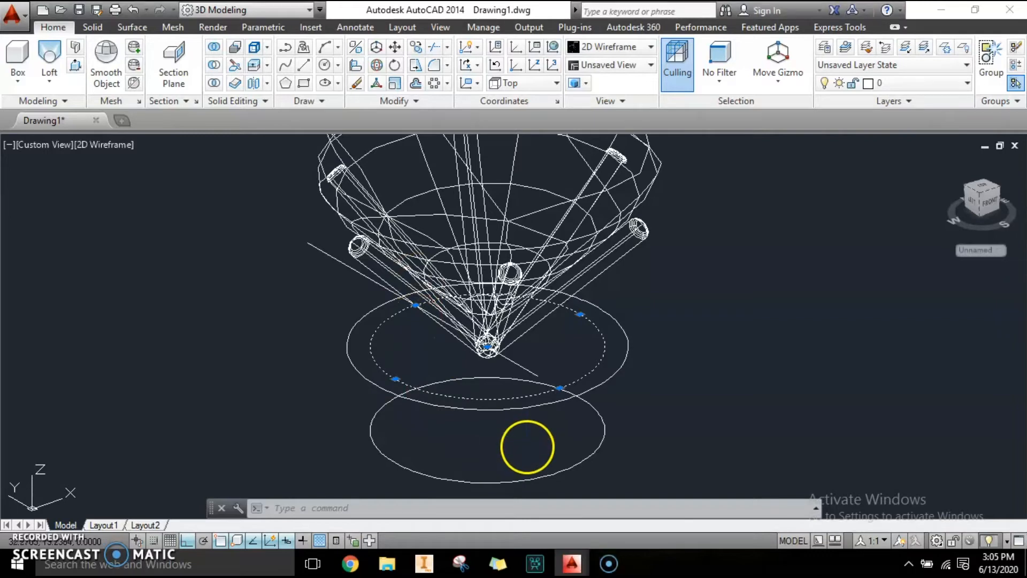
key(Escape)
key(Escape)
key(Escape)
scroll(523, 433, up, 3)
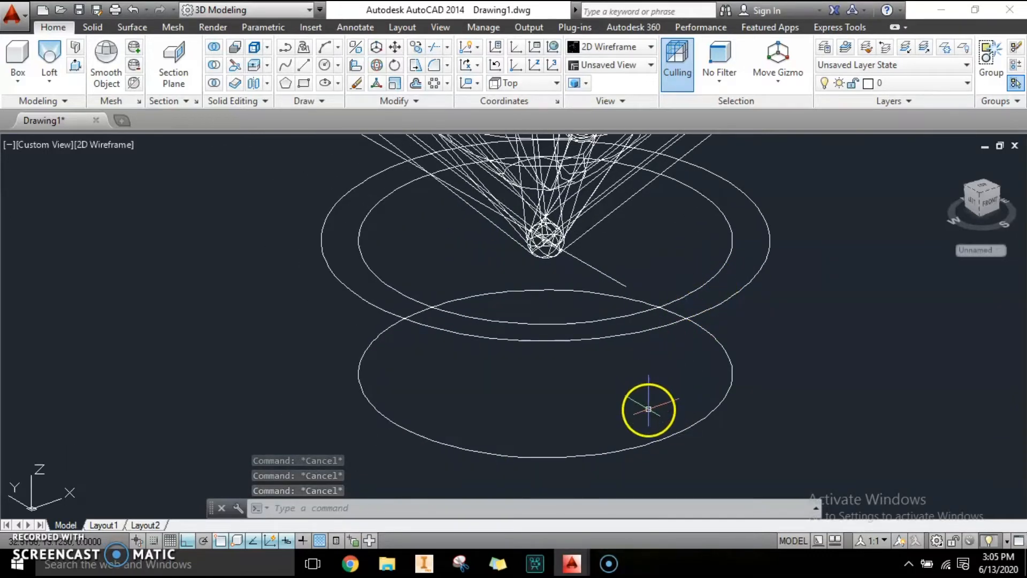
scroll(560, 412, down, 3)
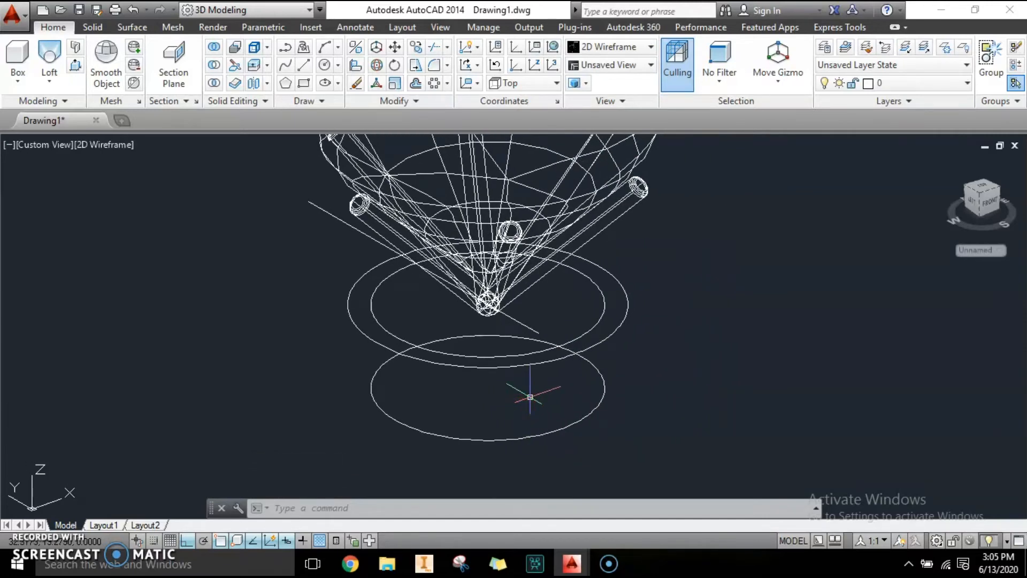
click(623, 338)
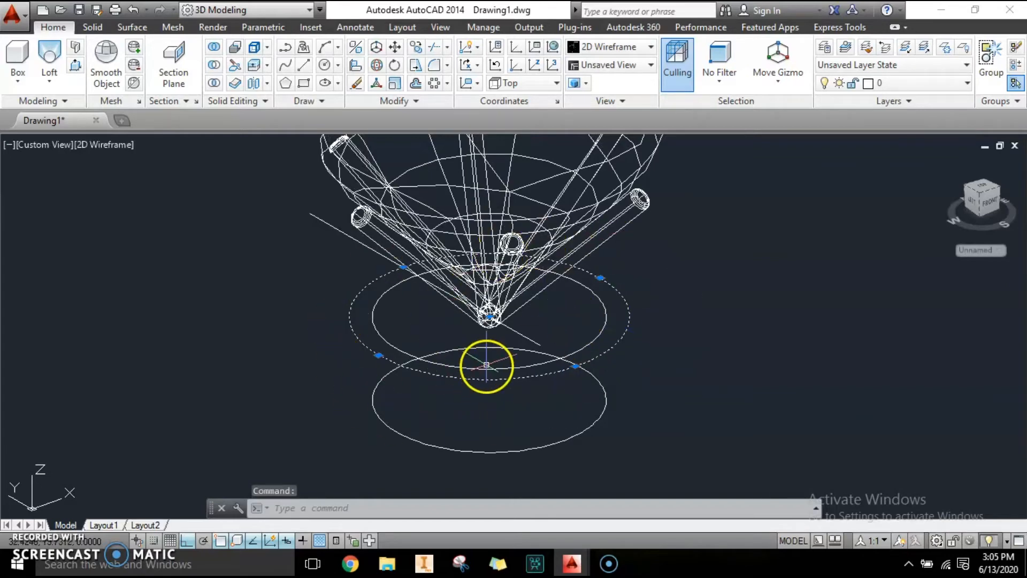
click(37, 144)
click(69, 248)
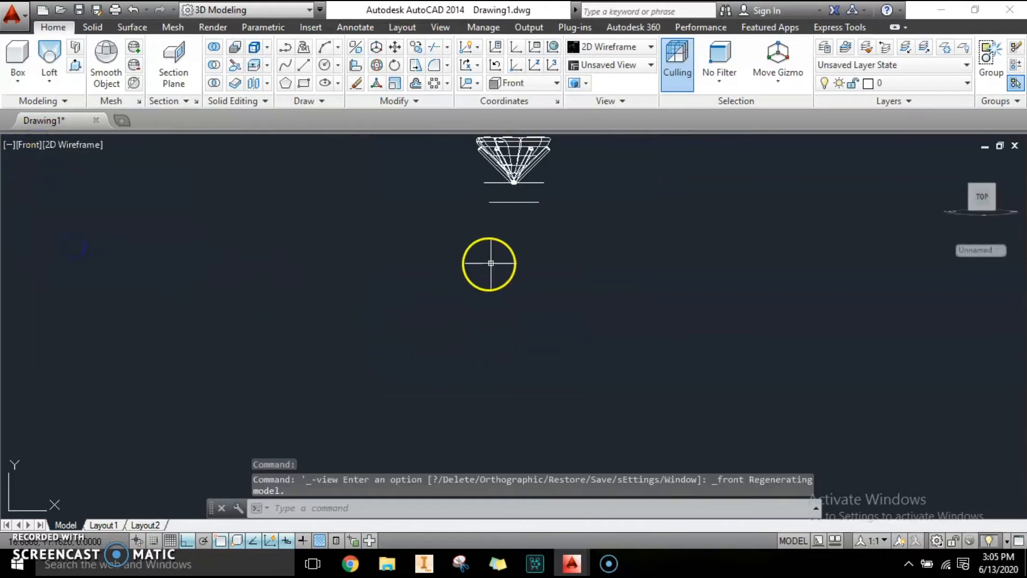
scroll(503, 363, up, 4)
click(615, 337)
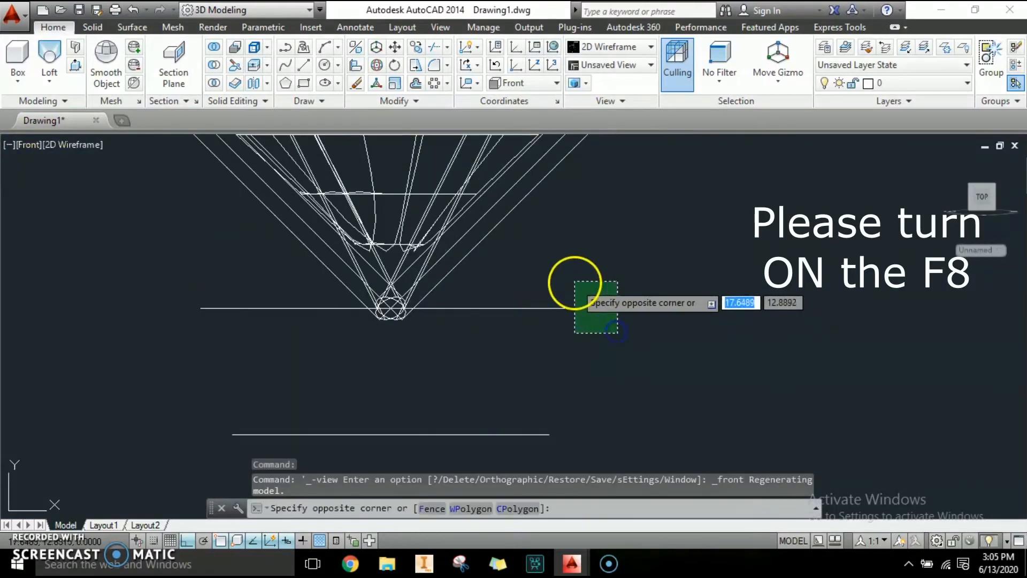
click(575, 280)
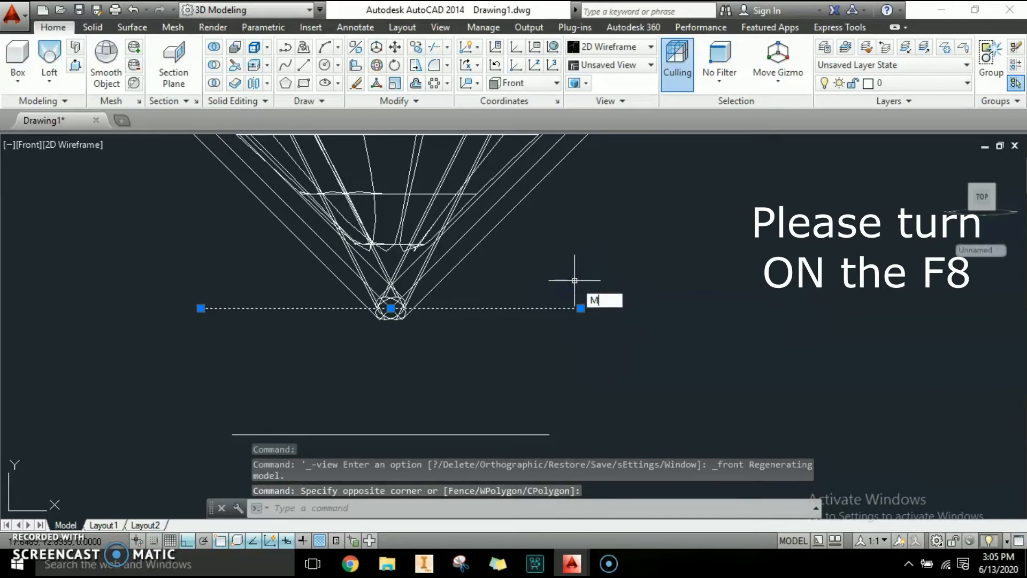
key(Return)
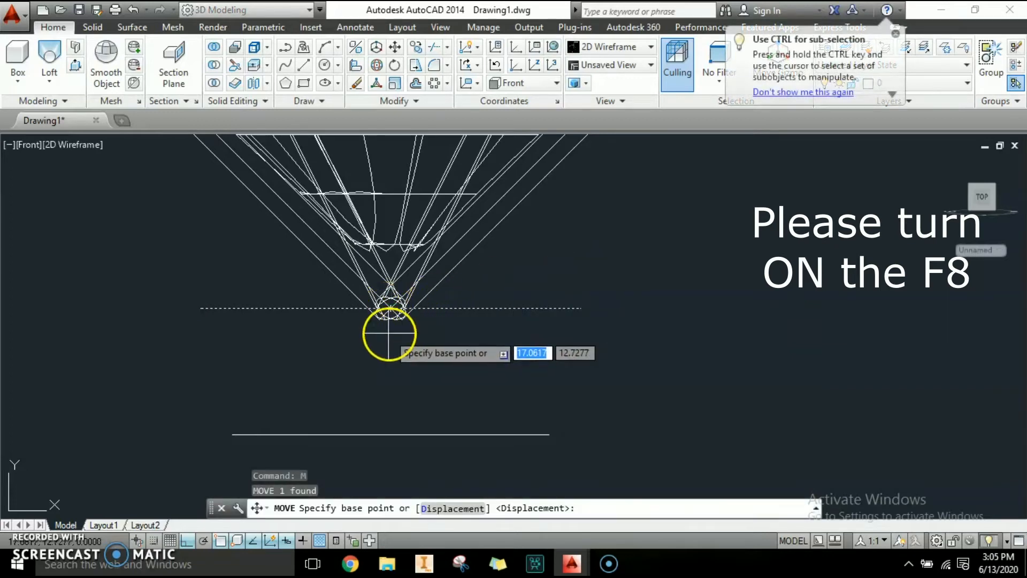
click(391, 306)
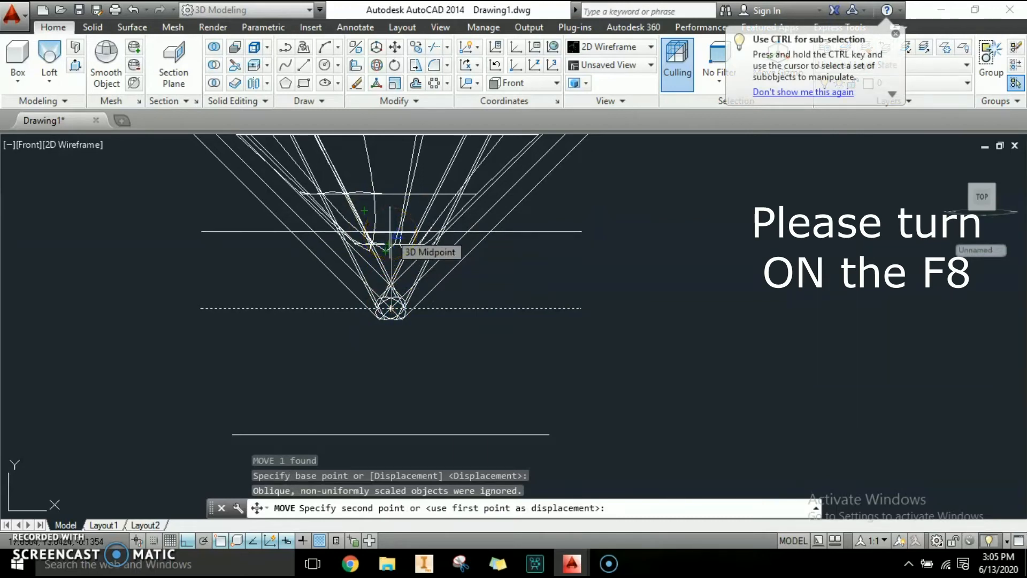
text(0,)
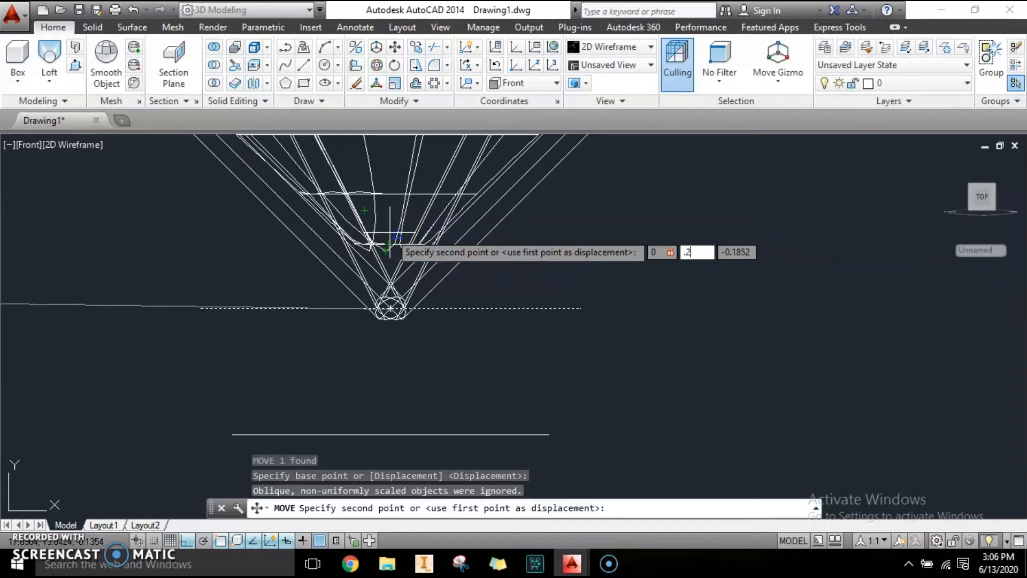
key(Return)
key(Escape)
key(Escape)
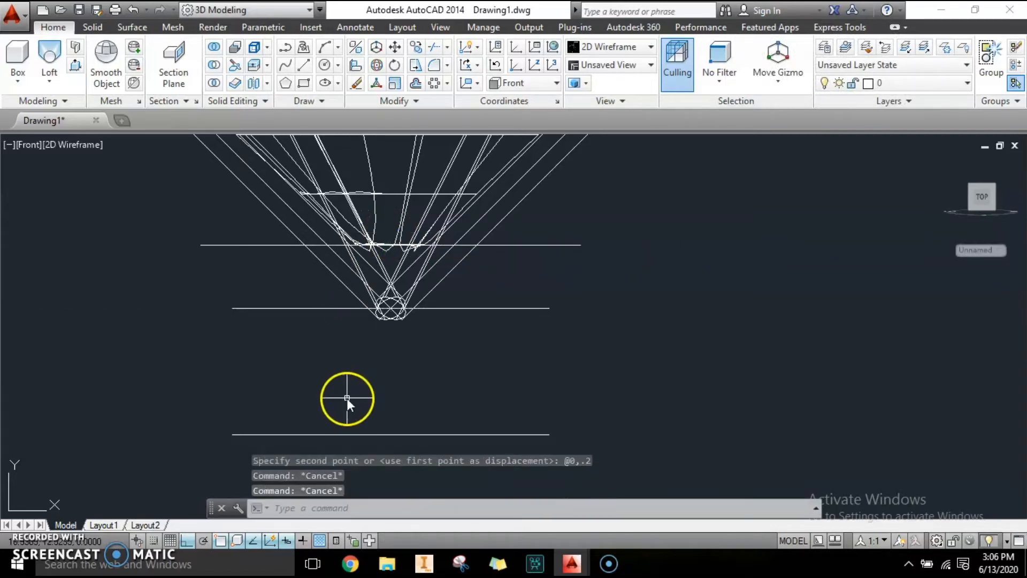
Step: Open the Layer Properties Manager to review the drawing's layers
shift+middle_drag(346, 398, 498, 364)
drag(299, 356, 574, 391)
key(Escape)
text(LA)
key(Return)
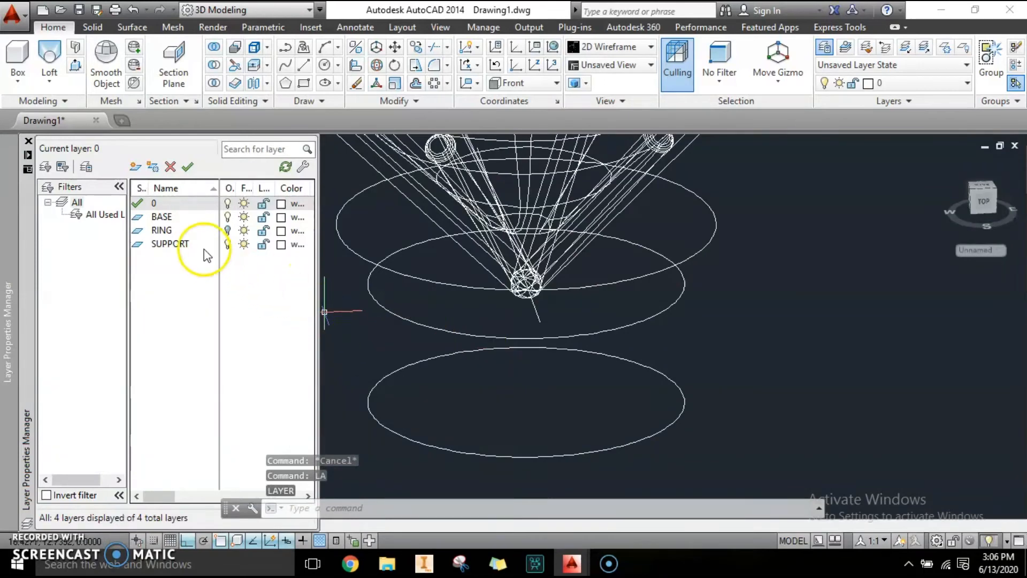
middle_drag(433, 329, 481, 354)
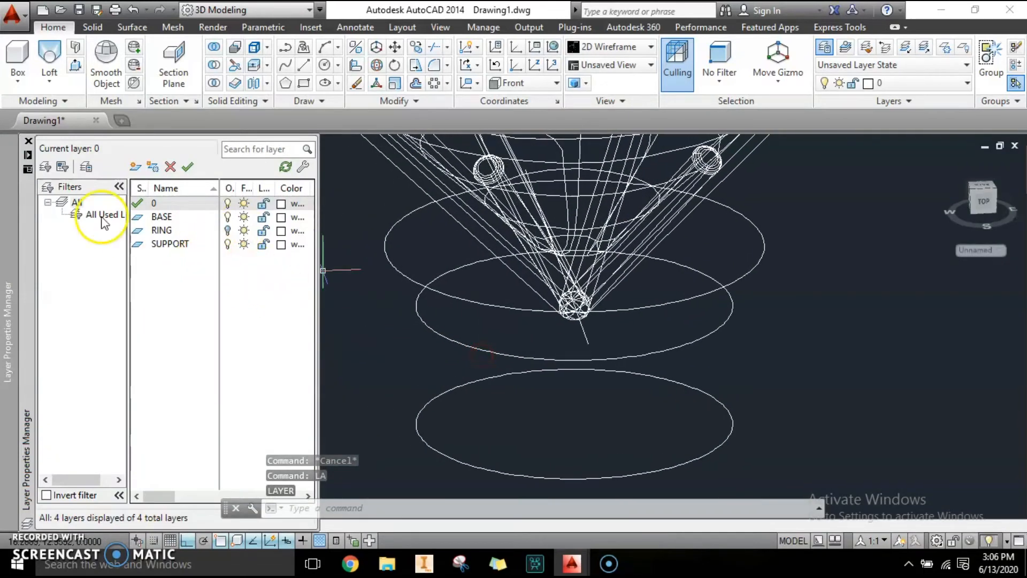
Step: Loft a solid through the three circles beneath the stone setting, selecting them from bottom to top
click(51, 54)
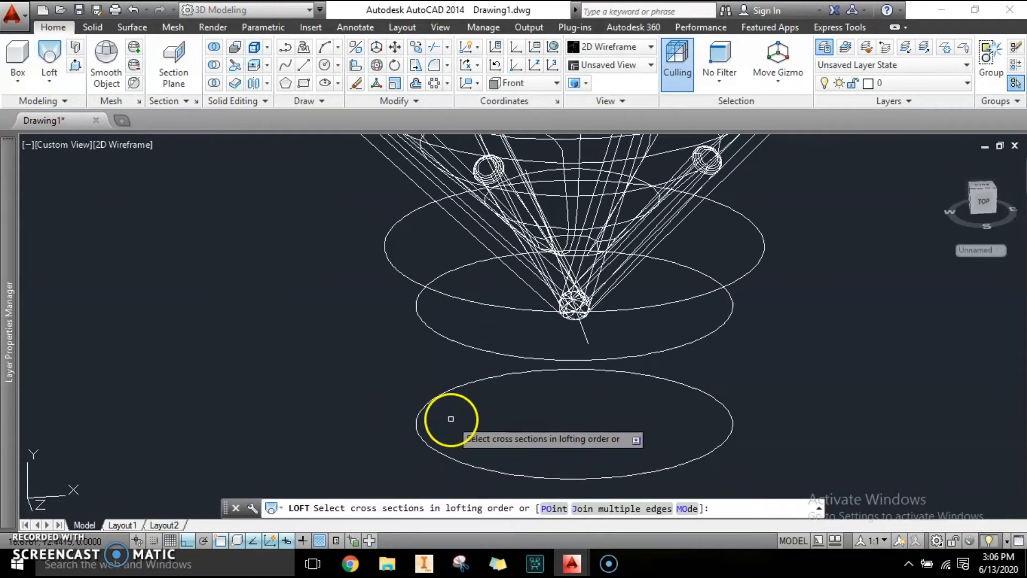
click(437, 398)
click(439, 335)
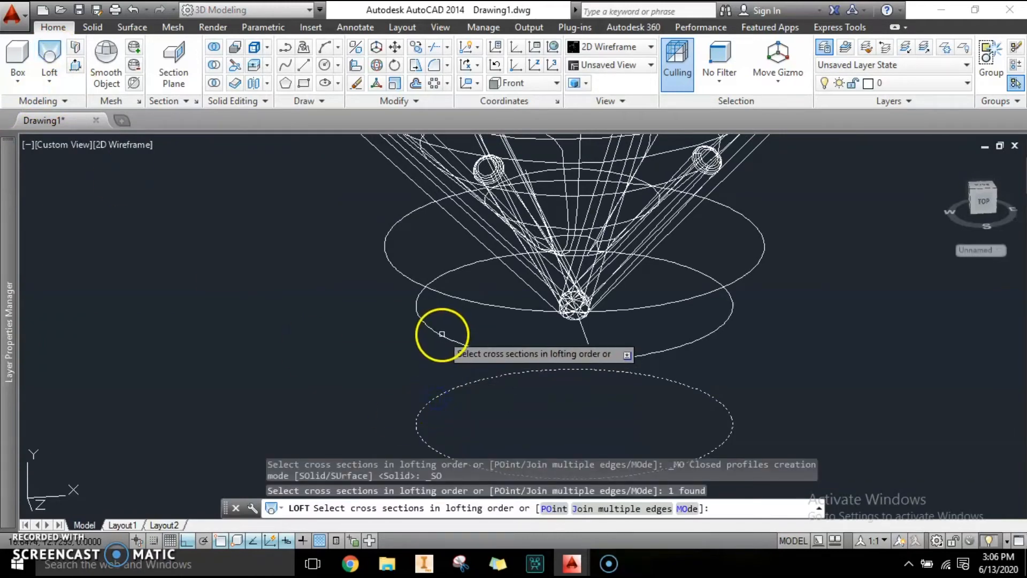
click(402, 274)
key(Return)
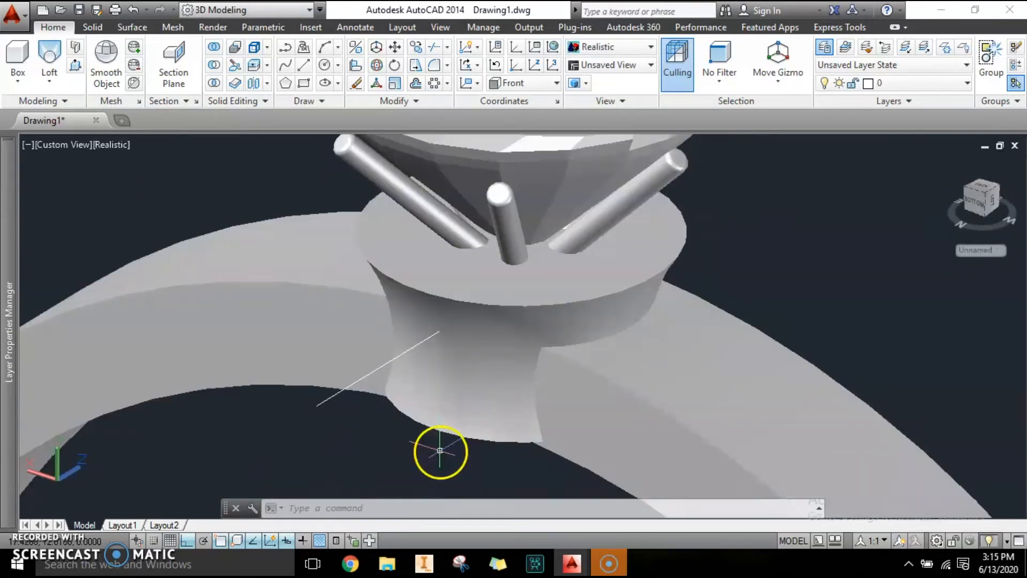
Step: Erase the stray line left below the lofted support
scroll(445, 434, up, 2)
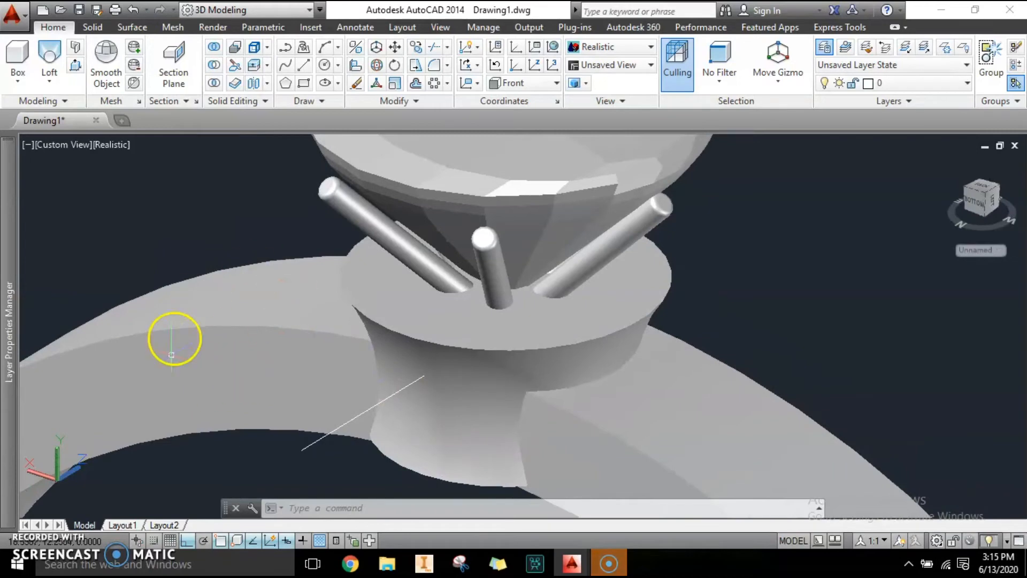
middle_drag(257, 387, 278, 360)
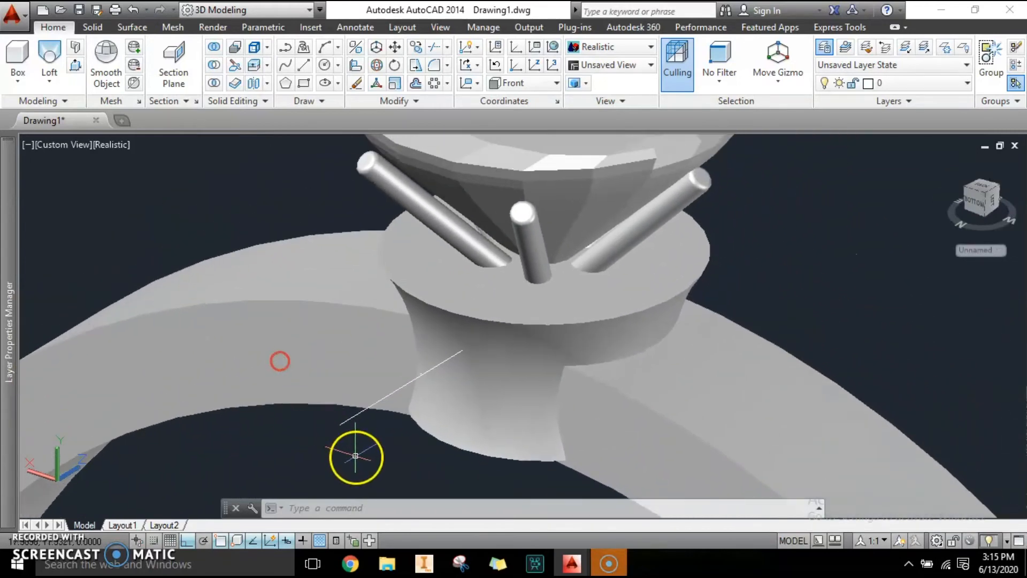
scroll(356, 458, up, 3)
click(306, 429)
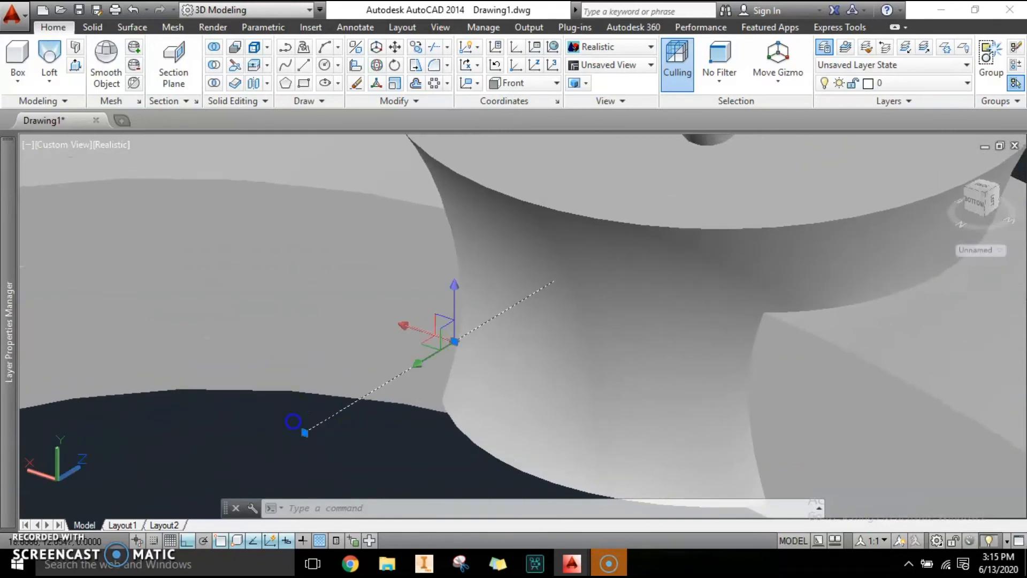
click(293, 420)
key(Delete)
Step: Fillet the top edge of the lofted support with a radius of 0.1
scroll(306, 411, down, 4)
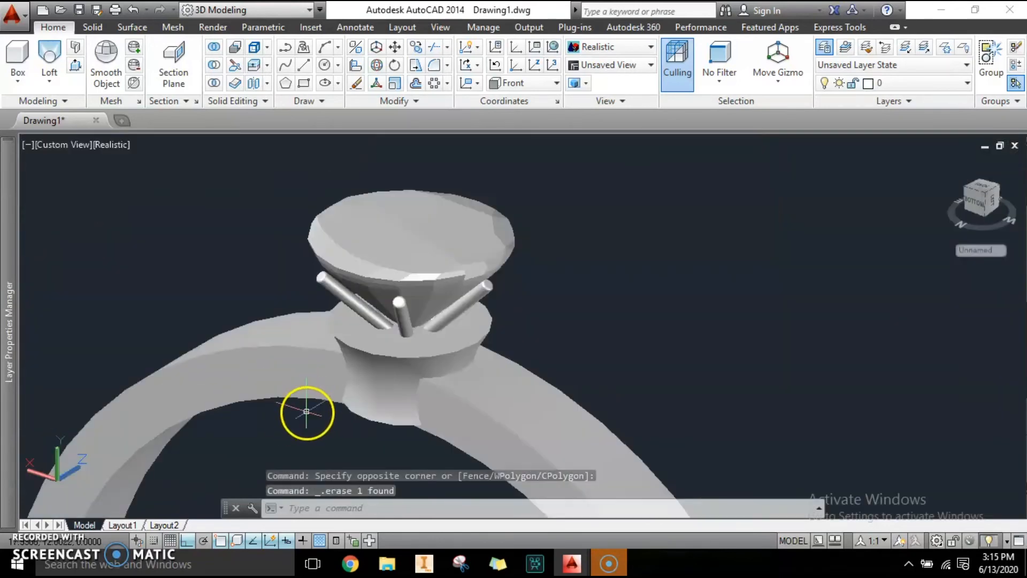
mouse_move(481, 369)
middle_down()
mouse_move(550, 351)
mouse_move(468, 358)
middle_up()
scroll(536, 368, up, 2)
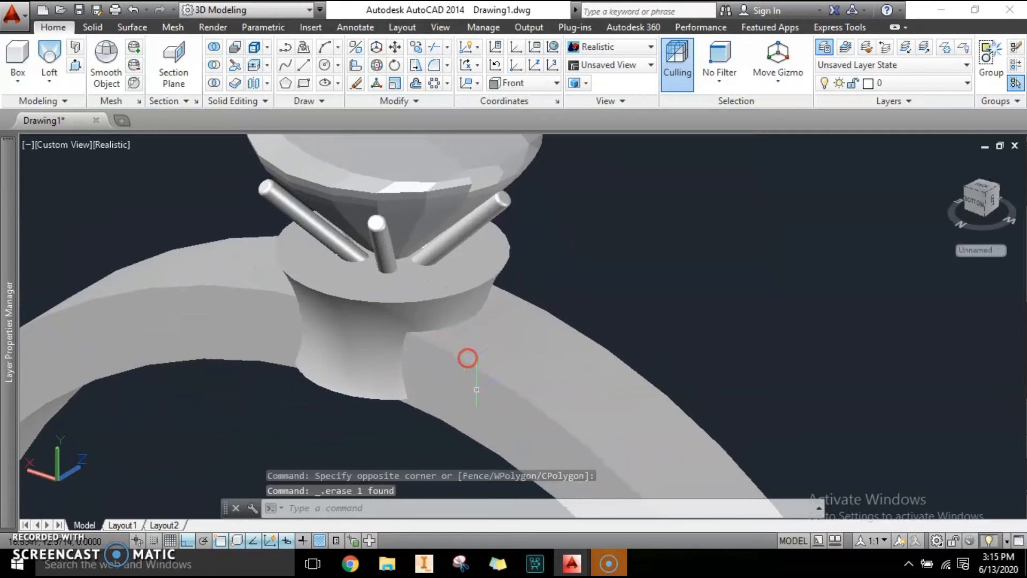
scroll(488, 404, up, 2)
key(Escape)
key(Escape)
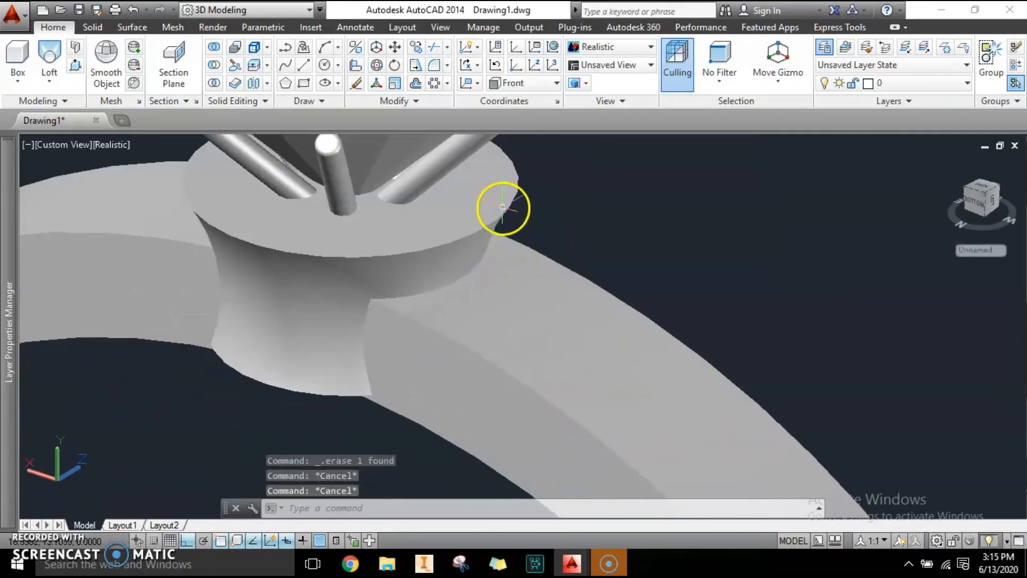
click(436, 67)
middle_drag(448, 248, 509, 374)
scroll(504, 339, up, 3)
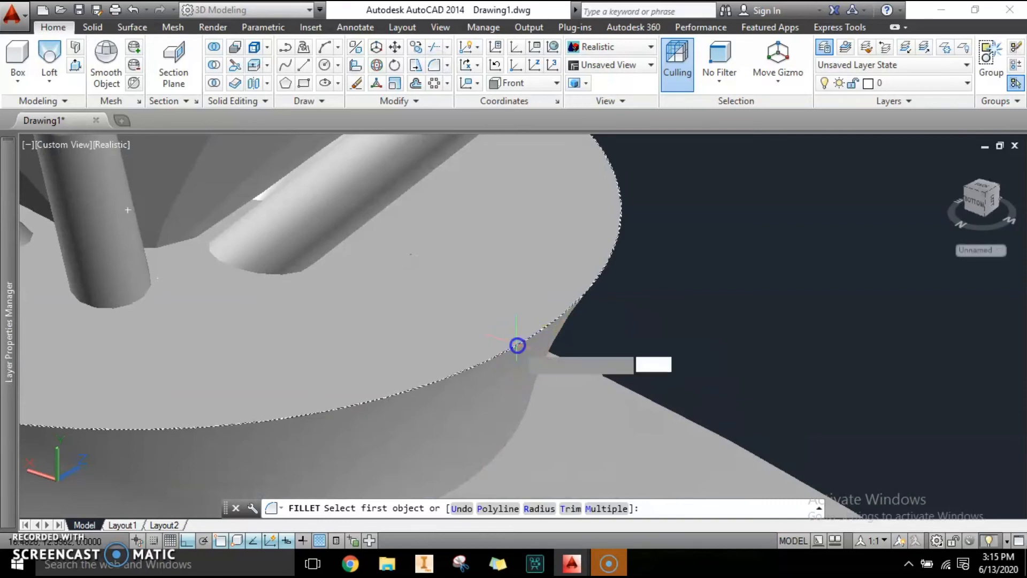
click(517, 345)
scroll(636, 344, down, 4)
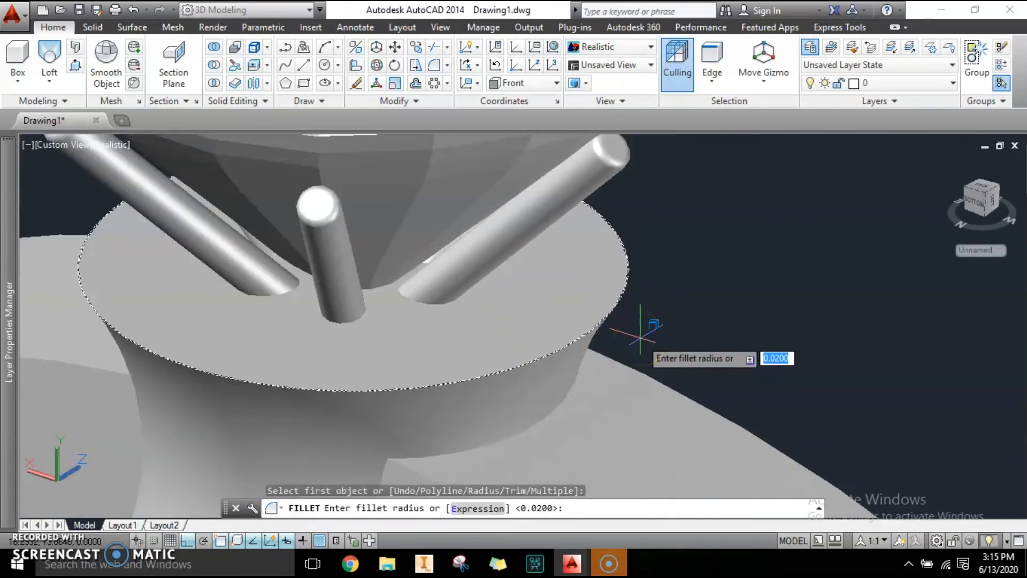
text(0.1)
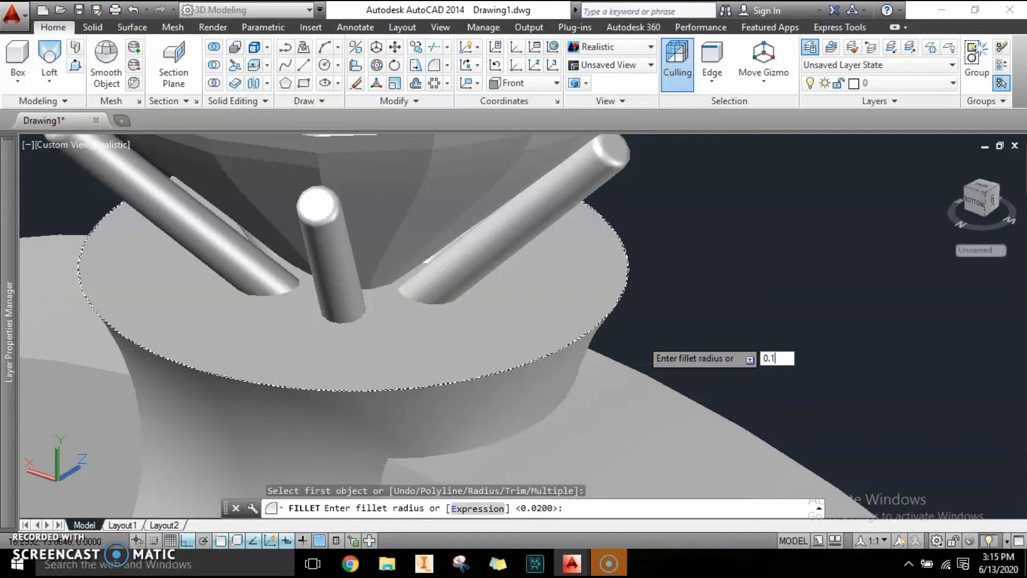
key(Return)
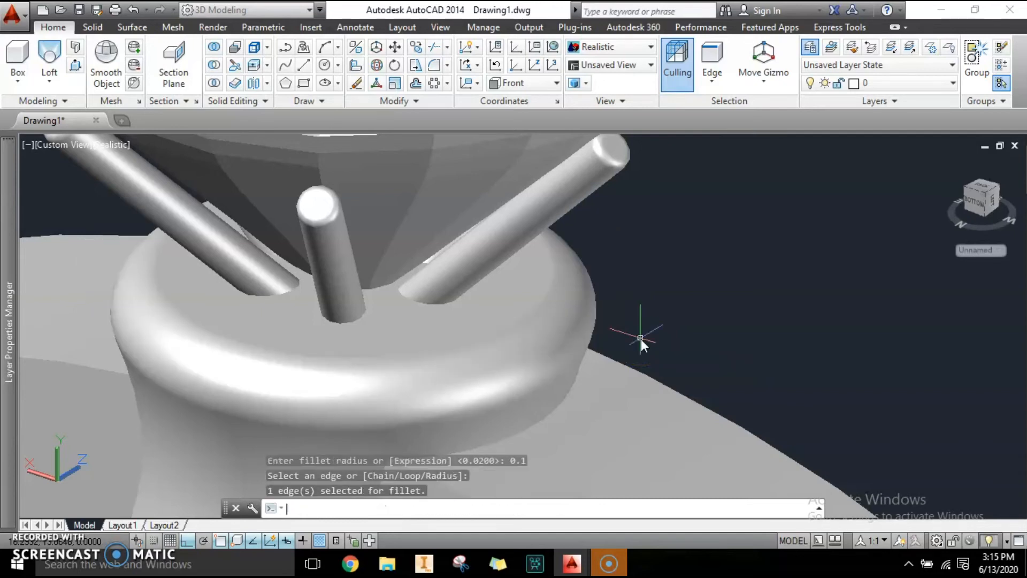
scroll(615, 353, down, 4)
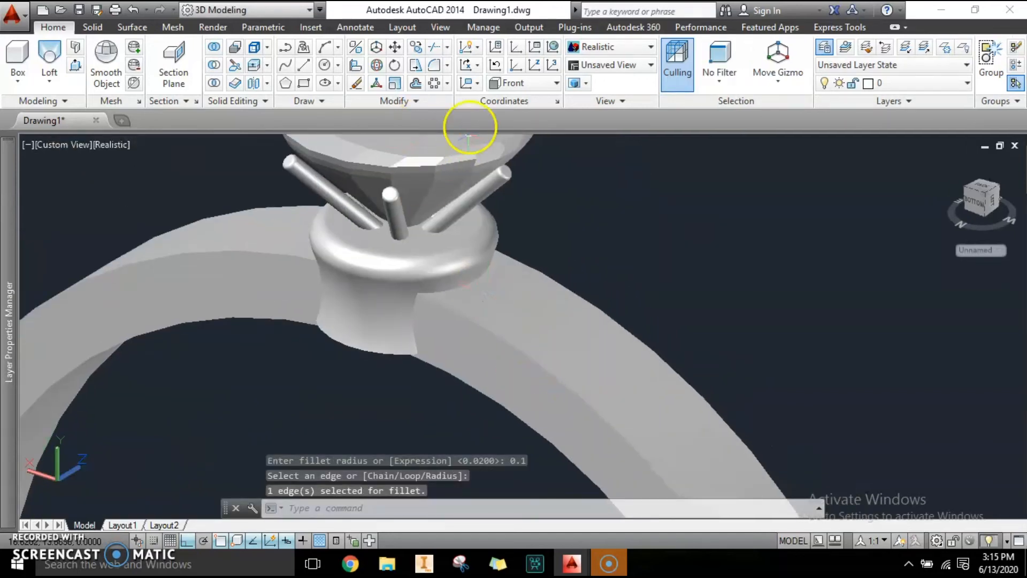
Step: Fillet an edge of the ring band with a radius of 0.1
click(438, 69)
scroll(585, 371, up, 5)
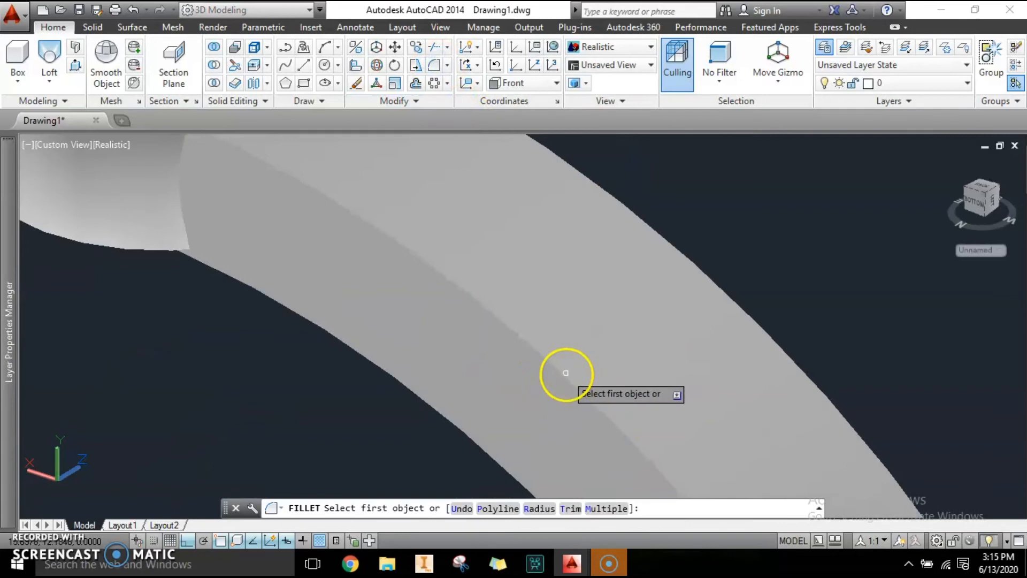
click(563, 371)
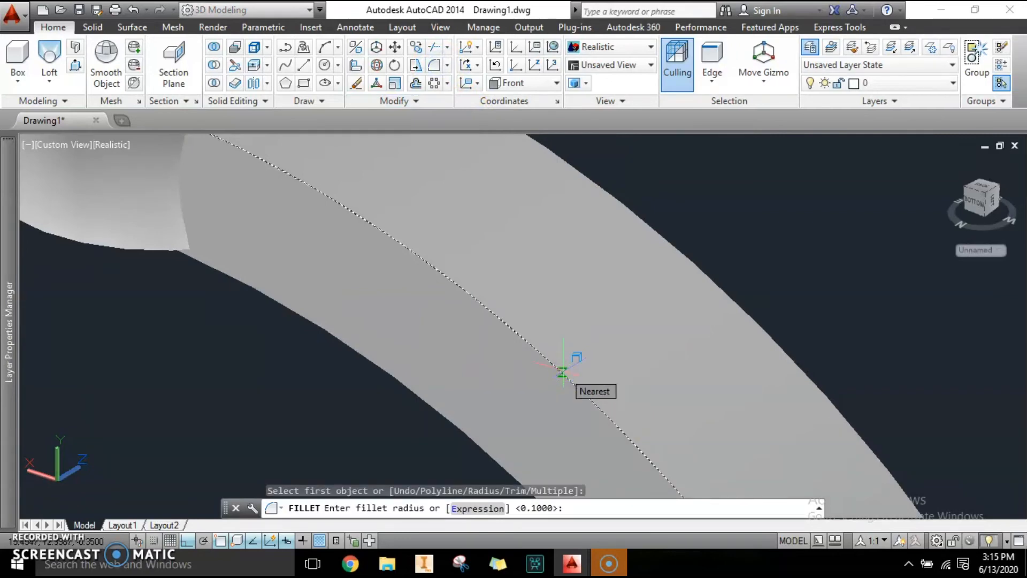
text(0.)
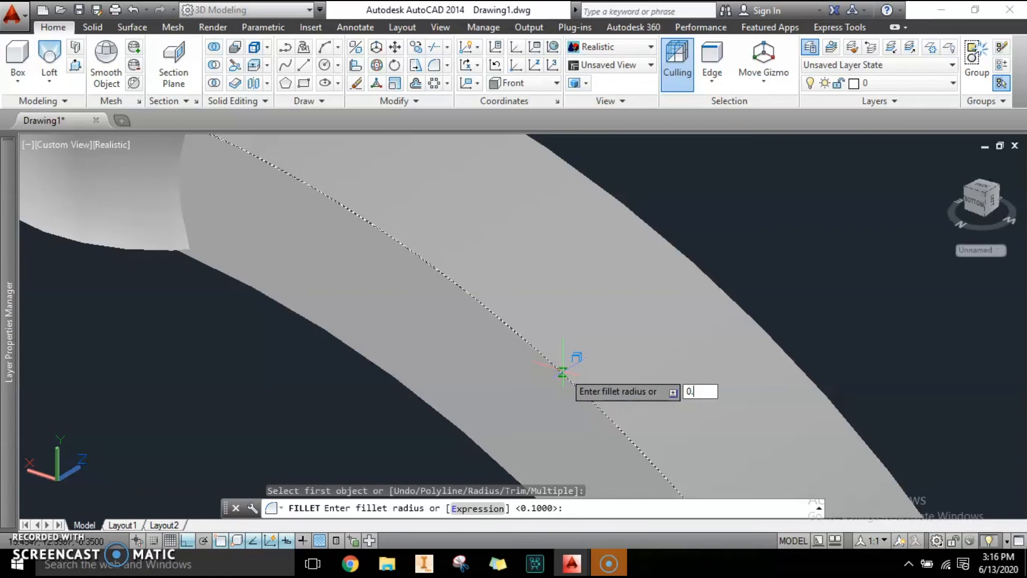
key(Return)
key(Return)
scroll(562, 371, down, 3)
middle_drag(557, 348, 399, 294)
middle_drag(598, 316, 594, 340)
key(Escape)
key(Escape)
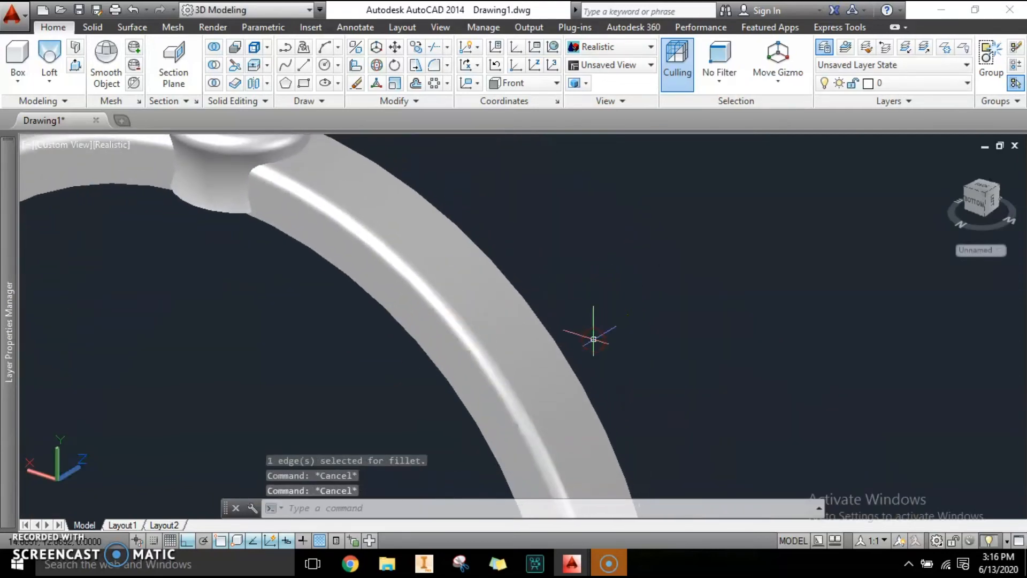
Step: Fillet the edge along the left arm of the ring band with a 0.1 radius
text(3do)
key(Return)
drag(631, 367, 460, 349)
key(Escape)
key(Escape)
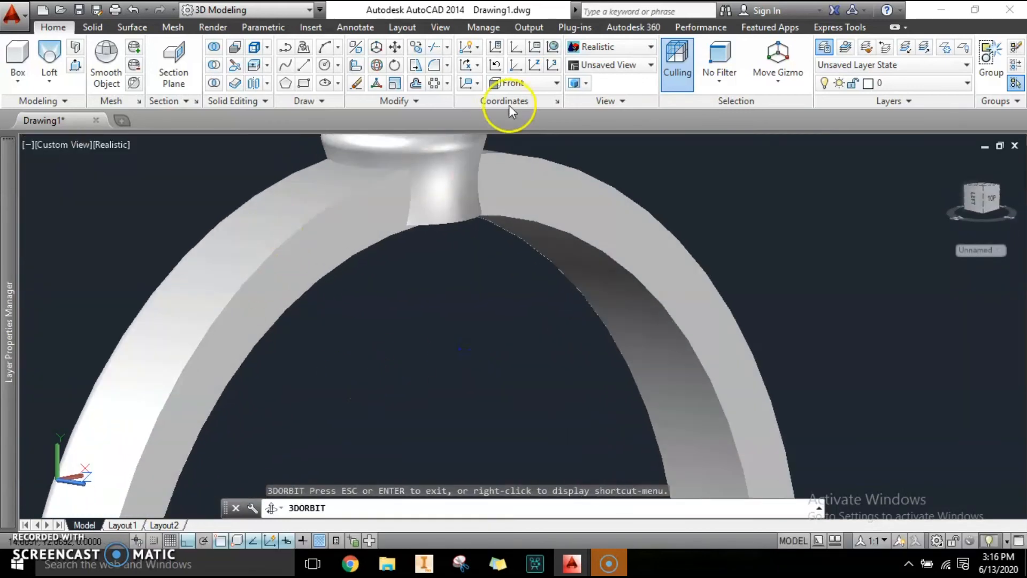
click(436, 64)
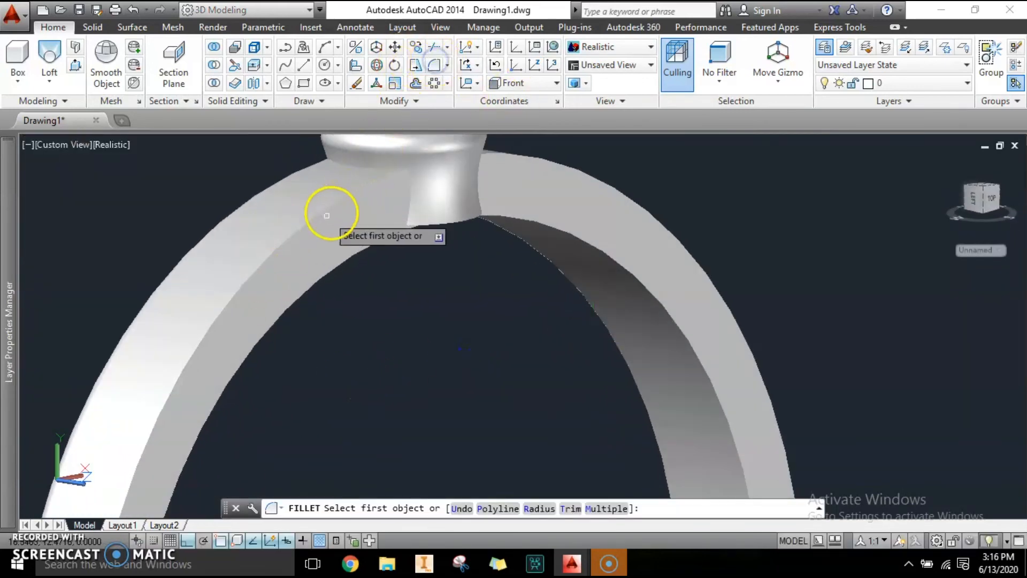
click(299, 227)
text(0.1)
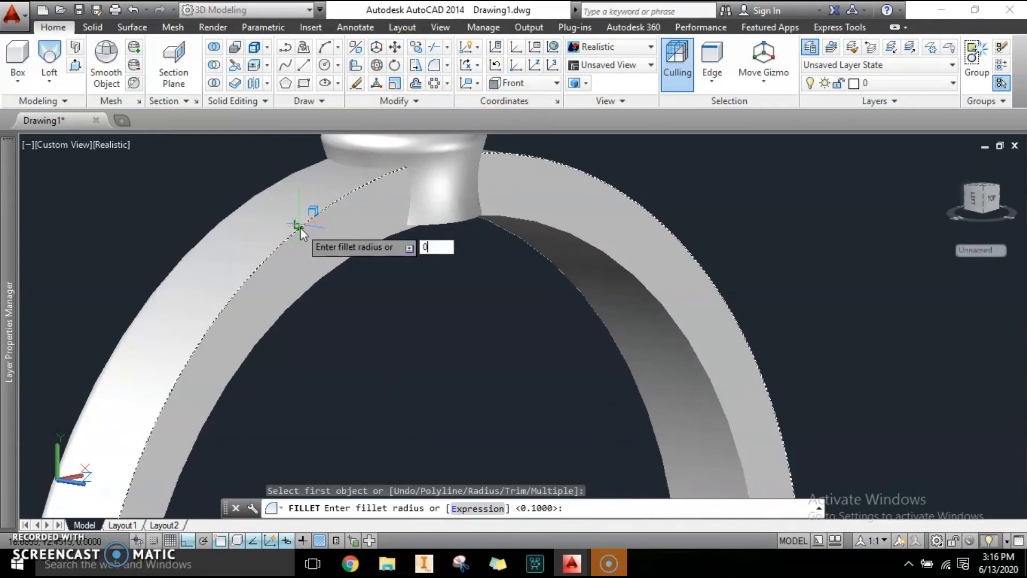
key(Return)
key(Return)
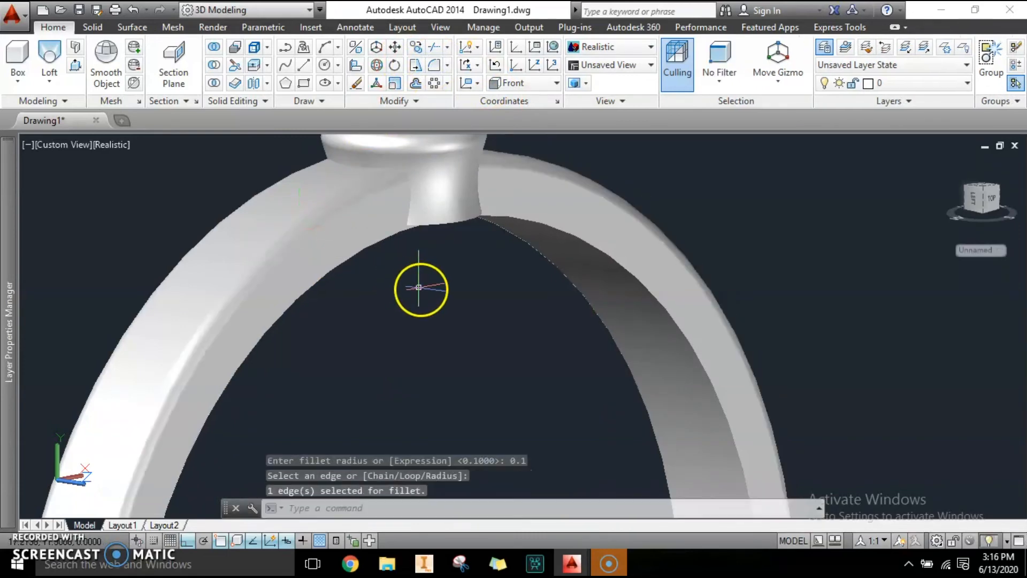
Step: Fillet another edge of the ring band, setting the fillet radius to 0.1
scroll(419, 287, down, 4)
middle_drag(472, 376, 459, 155)
scroll(501, 362, up, 3)
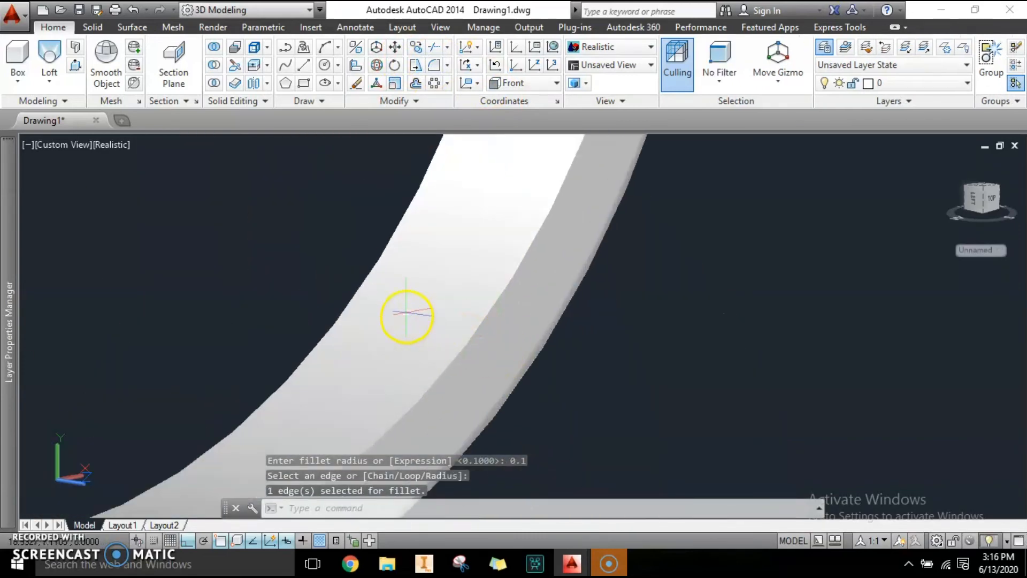
key(Escape)
key(Escape)
click(435, 66)
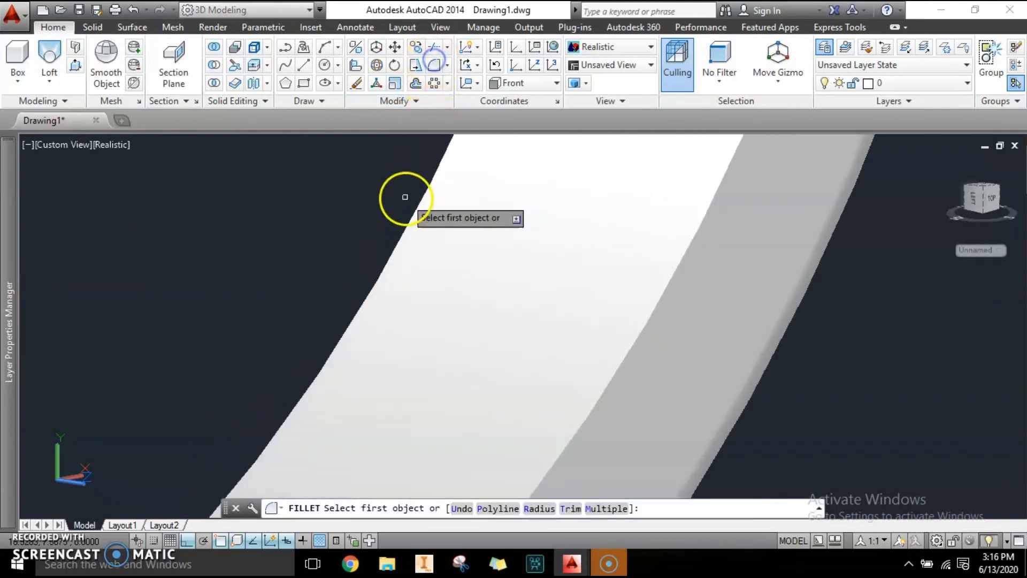
text(r)
key(Return)
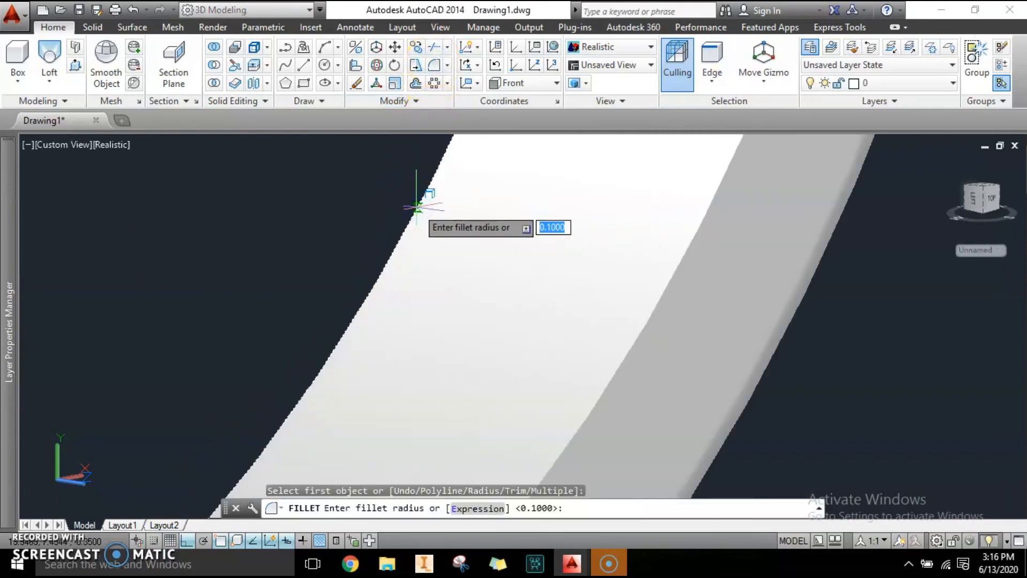
text(0.1)
key(Return)
key(Return)
scroll(415, 259, down, 3)
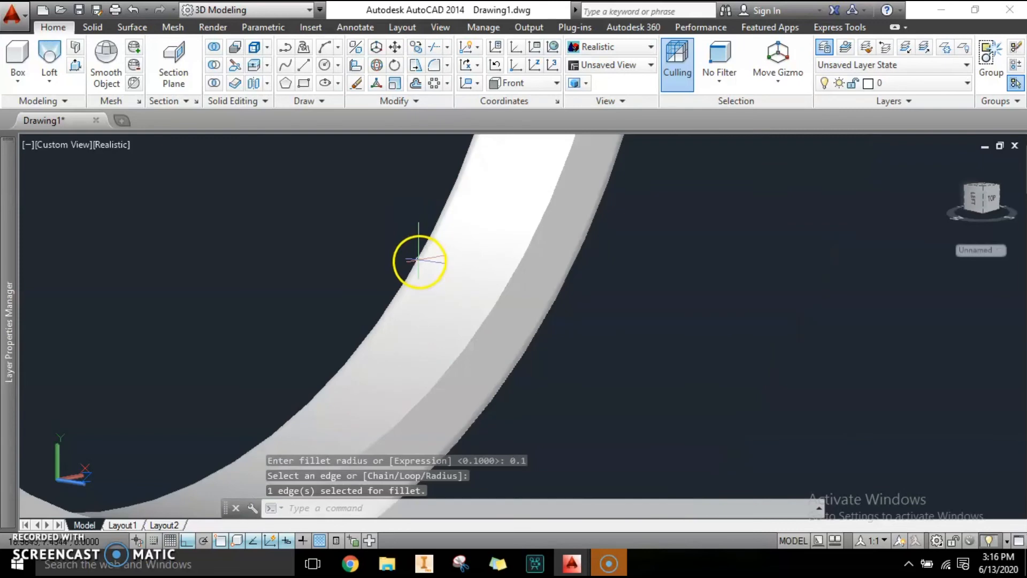
Step: Fillet the remaining outer edge of the ring band at 0.1 radius
click(433, 49)
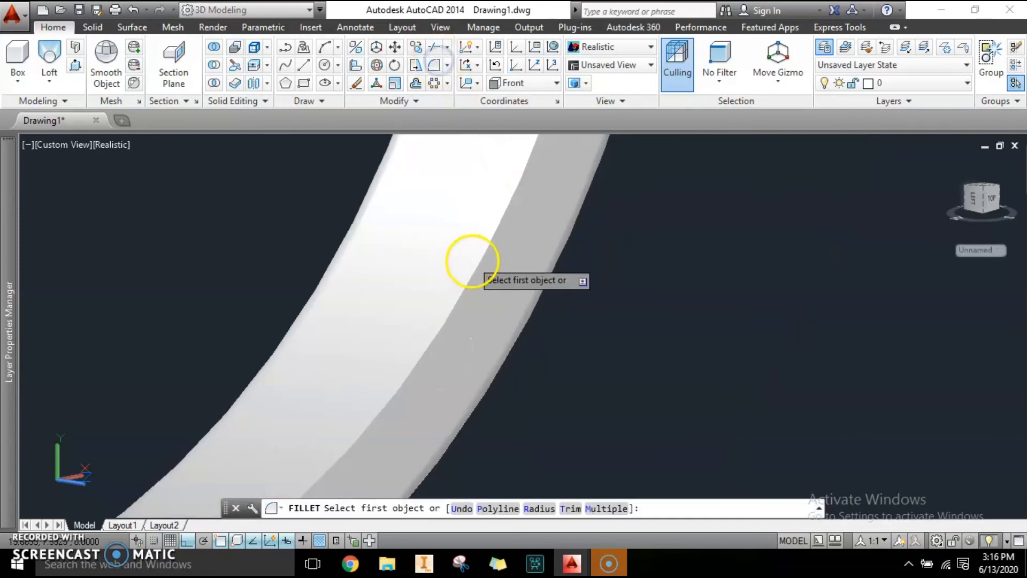
click(516, 196)
text(0.)
key(Return)
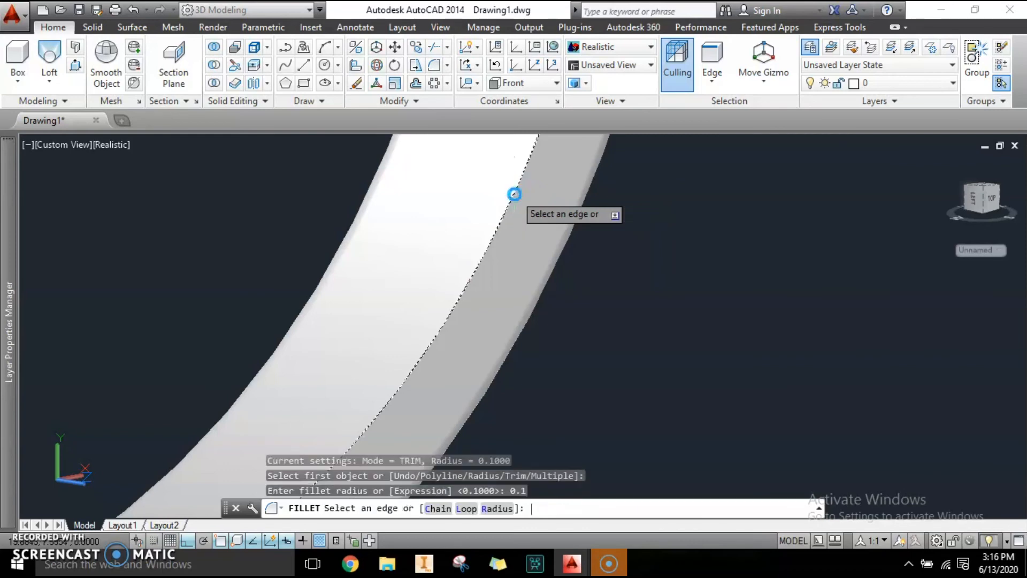
key(Return)
scroll(474, 202, down, 8)
scroll(393, 244, up, 4)
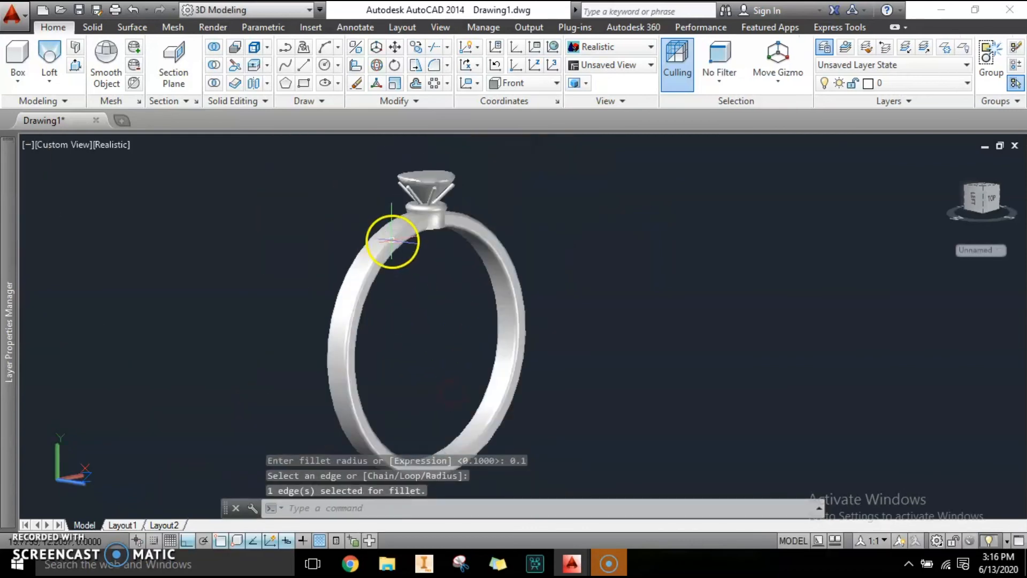
Step: Fillet the support's bottom circular edge where it meets the band with a 0.1 radius
key(Escape)
key(Escape)
text(3d)
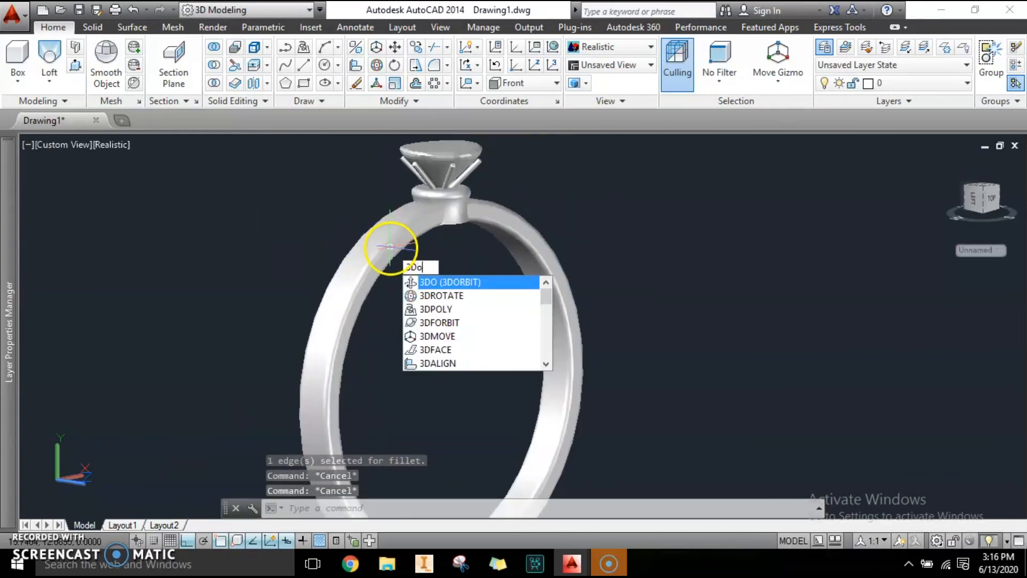
key(Return)
drag(252, 355, 495, 202)
scroll(450, 156, up, 4)
middle_drag(487, 214, 481, 300)
scroll(457, 249, up, 5)
middle_drag(494, 337, 447, 332)
scroll(415, 286, up, 1)
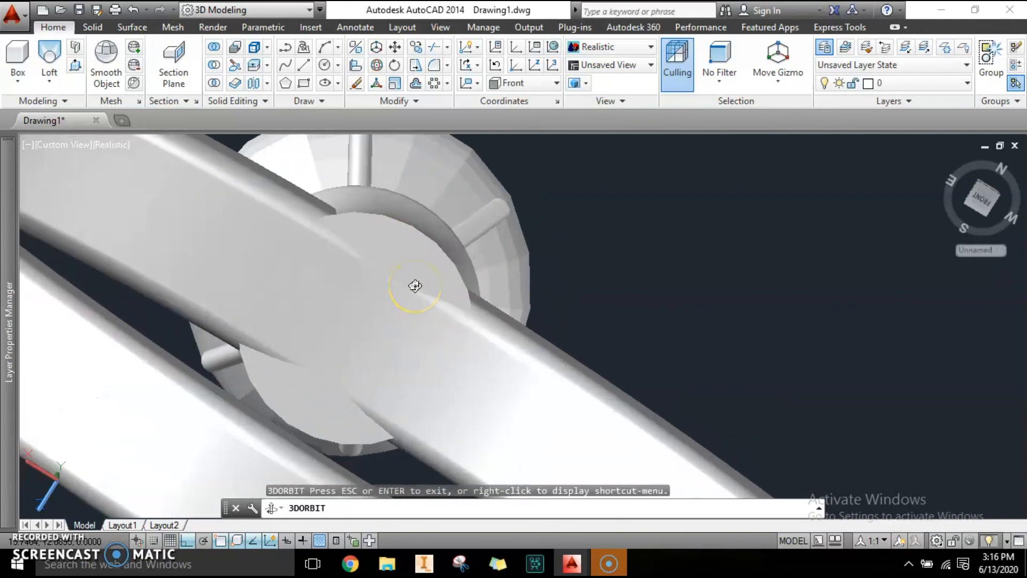
key(Escape)
click(444, 65)
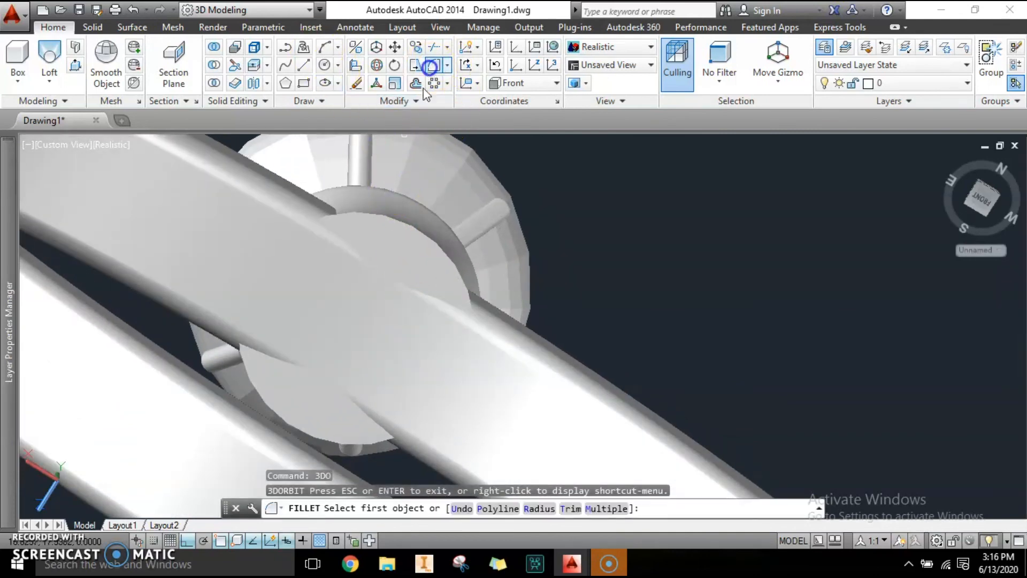
click(402, 221)
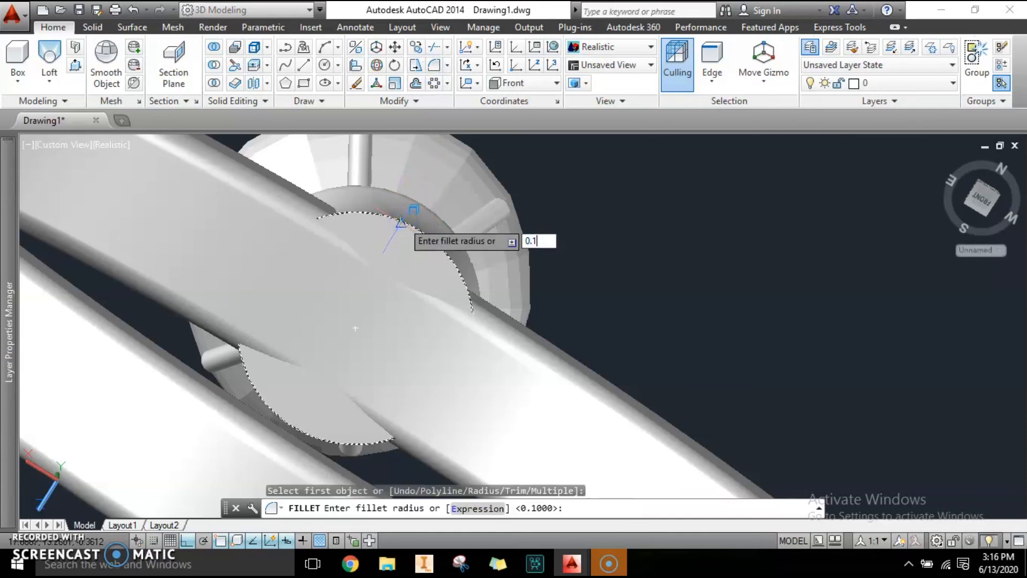
key(Return)
key(Return)
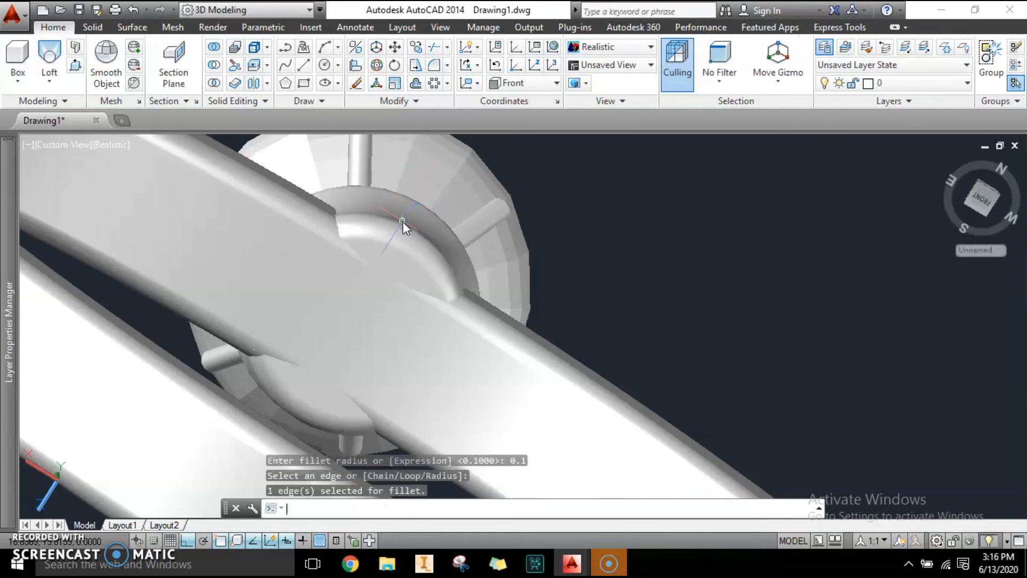
key(Escape)
key(Escape)
text(3do)
key(Return)
drag(466, 368, 442, 386)
scroll(459, 372, down, 5)
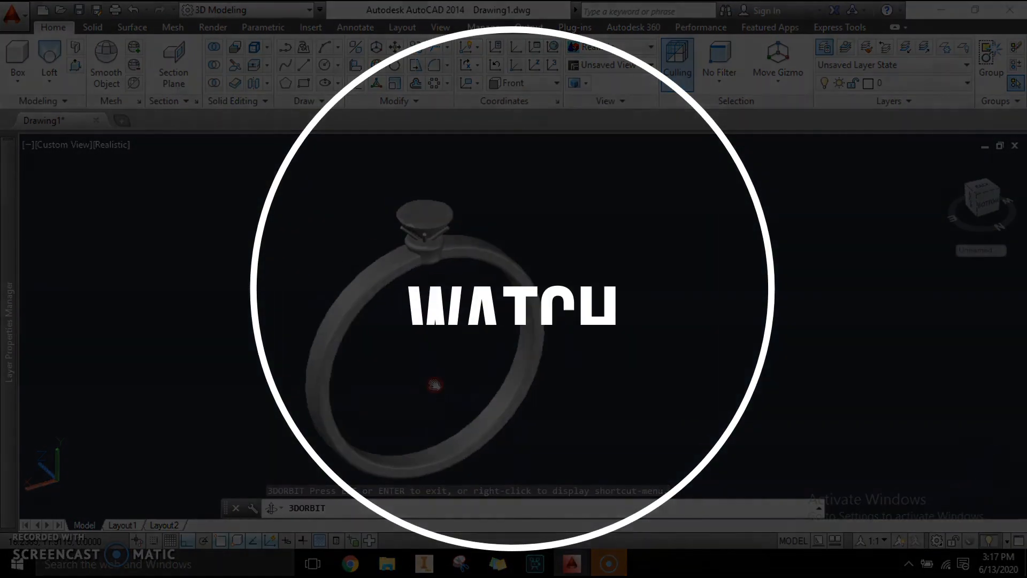